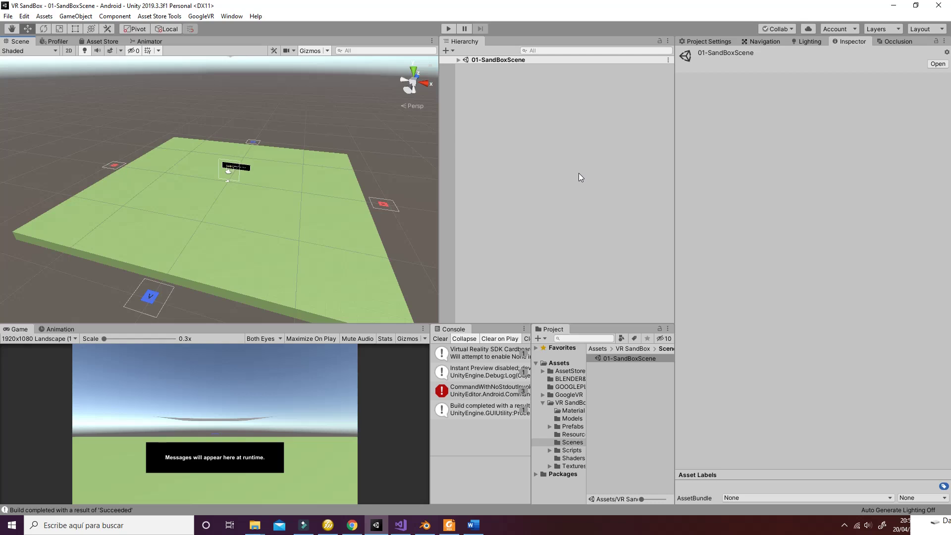
# - Run 01-SandBoxScene in play mode and enlarge the Game view by raising its upper boundary
pyautogui.click(449, 28)
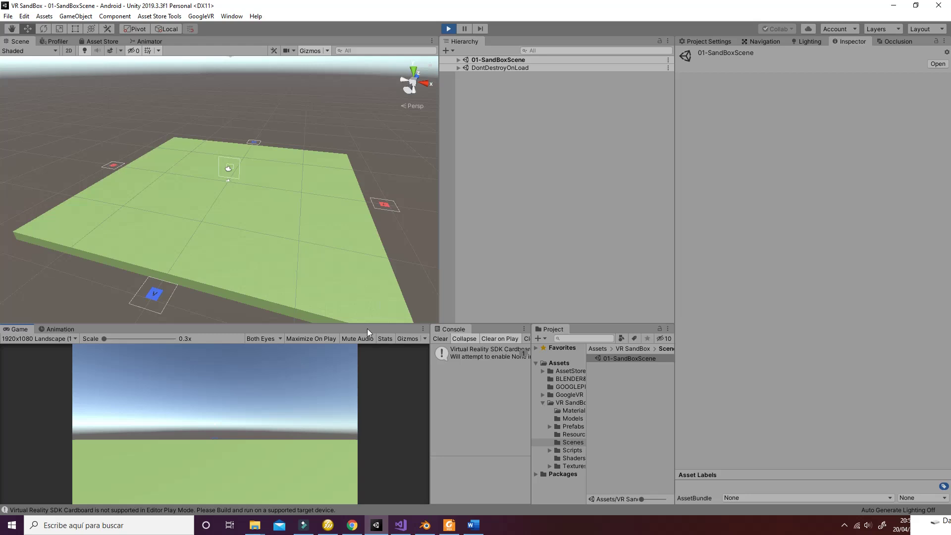
pyautogui.moveTo(367, 325); pyautogui.dragTo(380, 236)
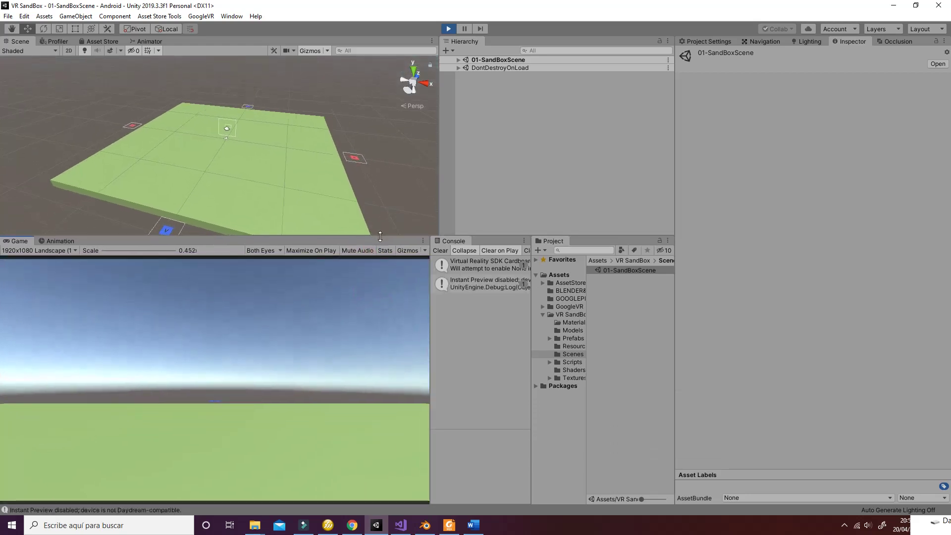
pyautogui.click(326, 313)
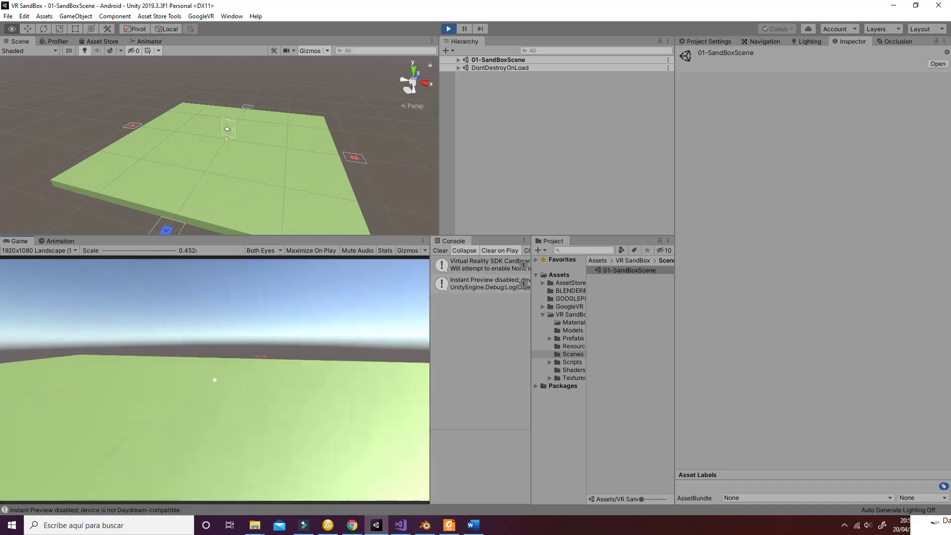
# - Look up at the floating in-game menu and open the list of objects that can be added
pyautogui.press('alt')
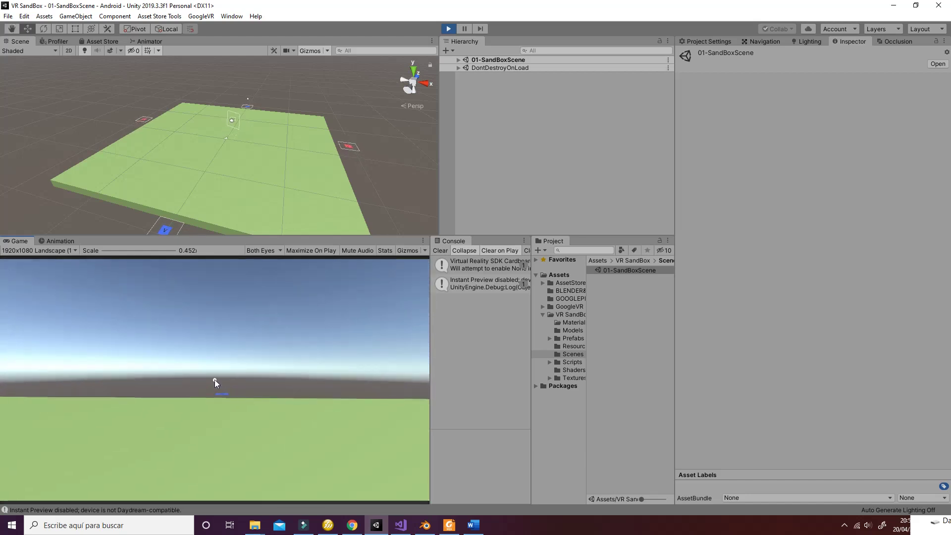
pyautogui.press('alt')
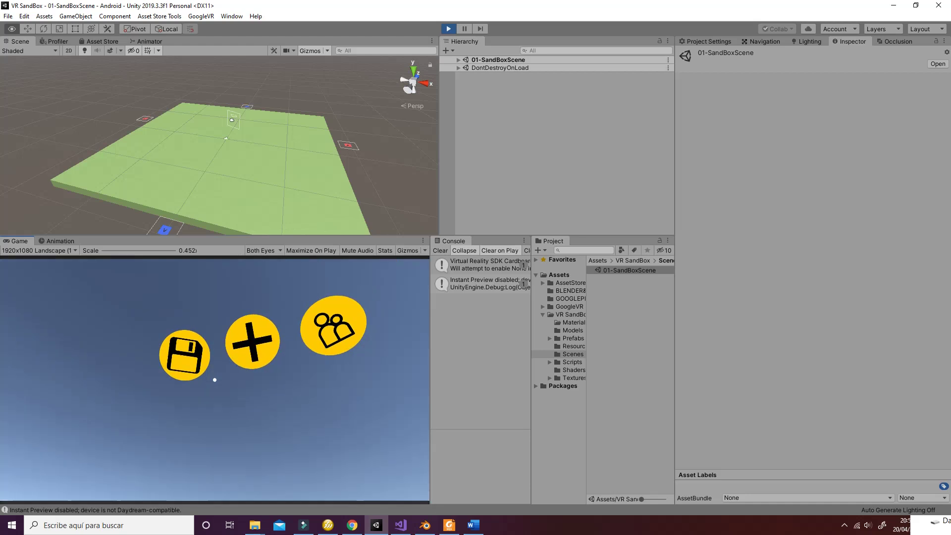
pyautogui.press('alt')
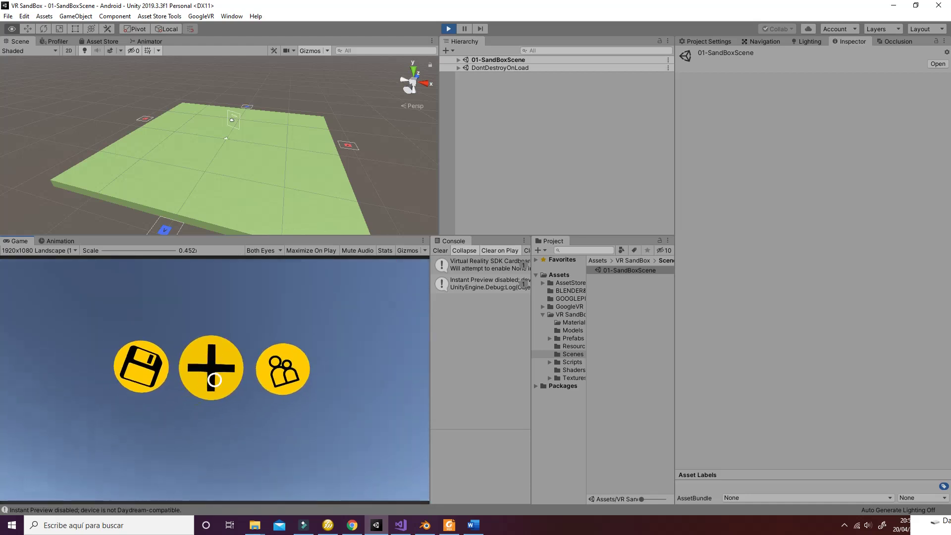
pyautogui.press('alt')
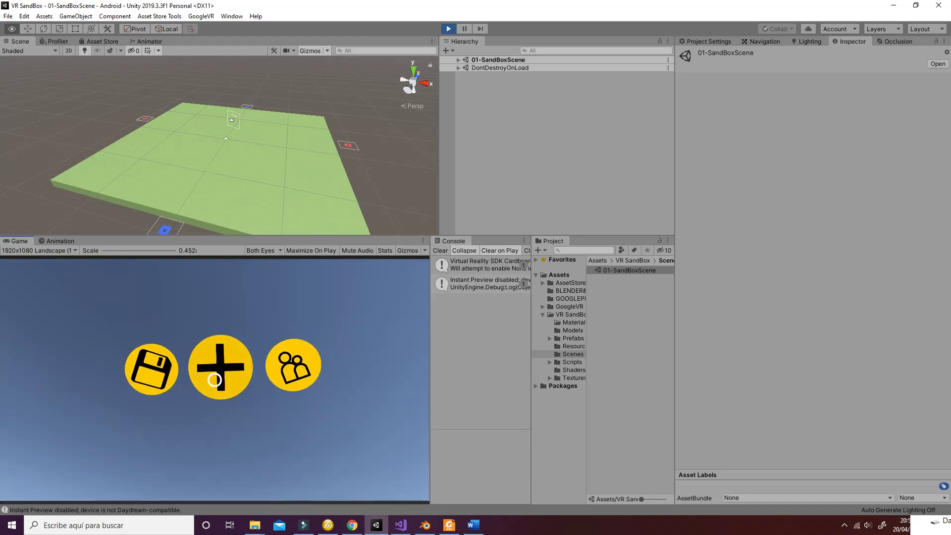
pyautogui.press('alt')
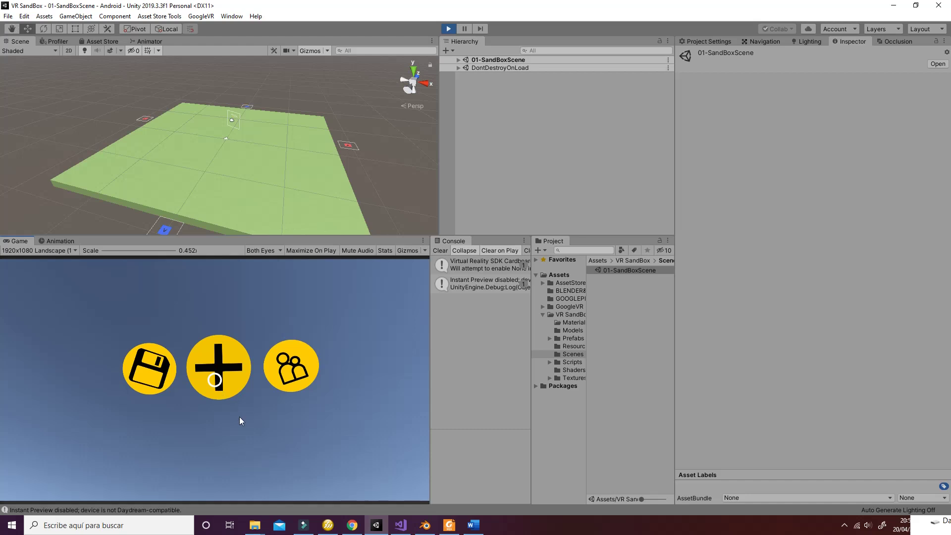
pyautogui.click(239, 417)
# - Aim at the Cube entry in the in-game object list and add a cube to the sandbox
pyautogui.press('alt')
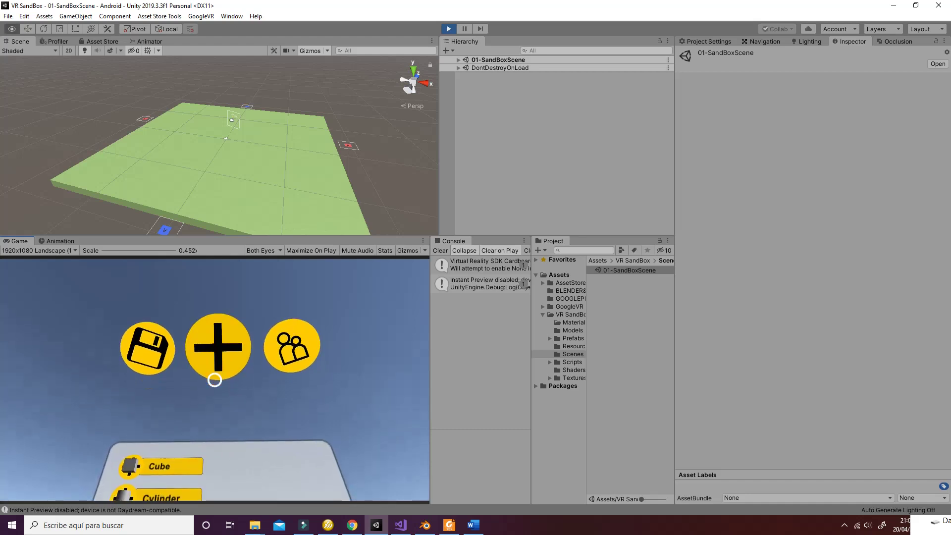
pyautogui.press('alt')
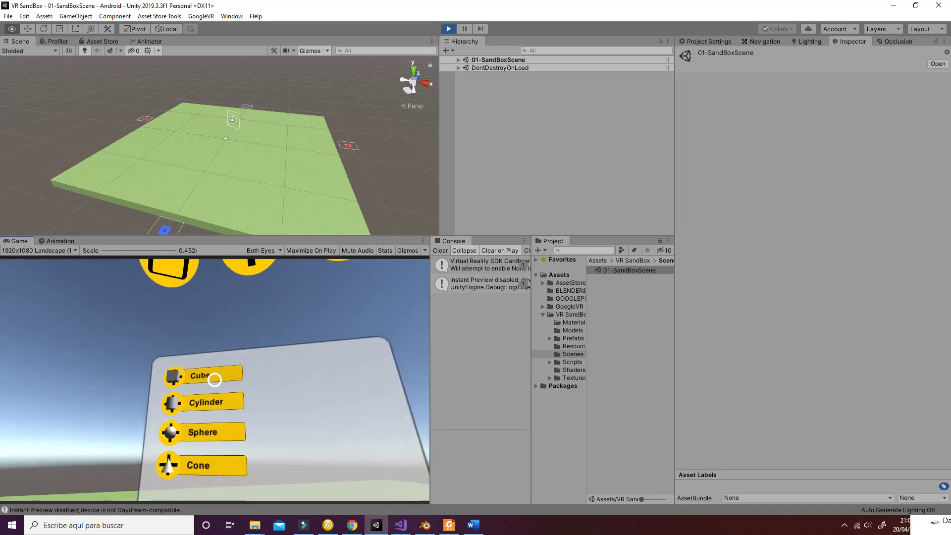
pyautogui.press('alt')
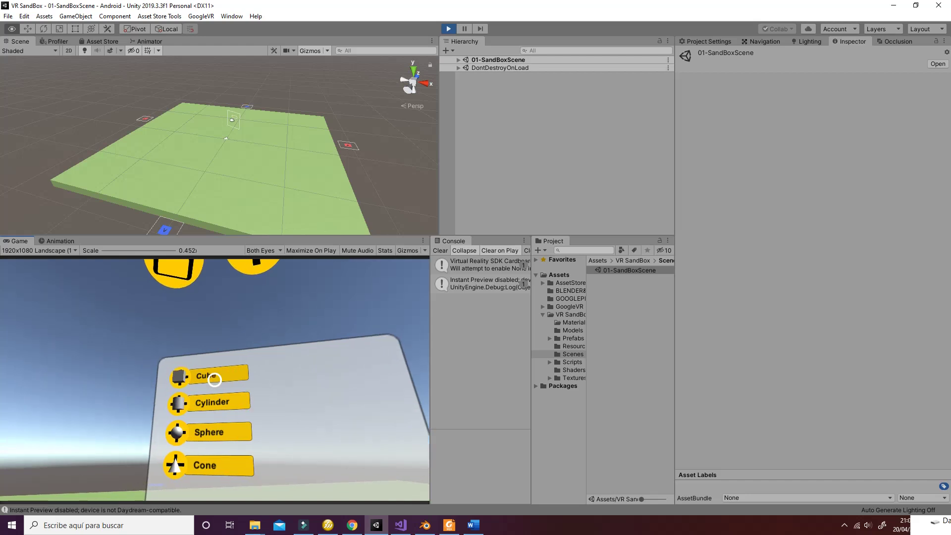
pyautogui.click(215, 380)
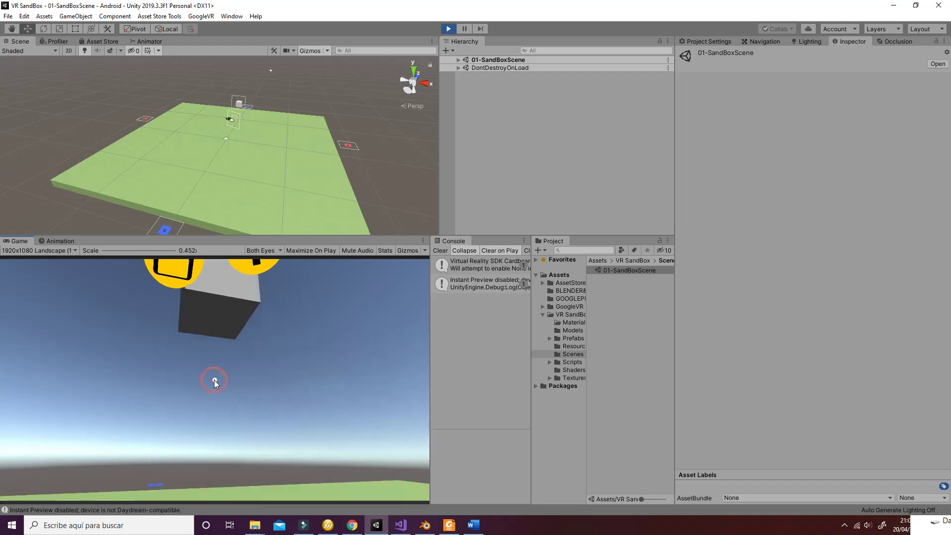
# - Look down at the new cube, open its circular edit menu and look over the available options
pyautogui.press('alt')
pyautogui.press('alt')
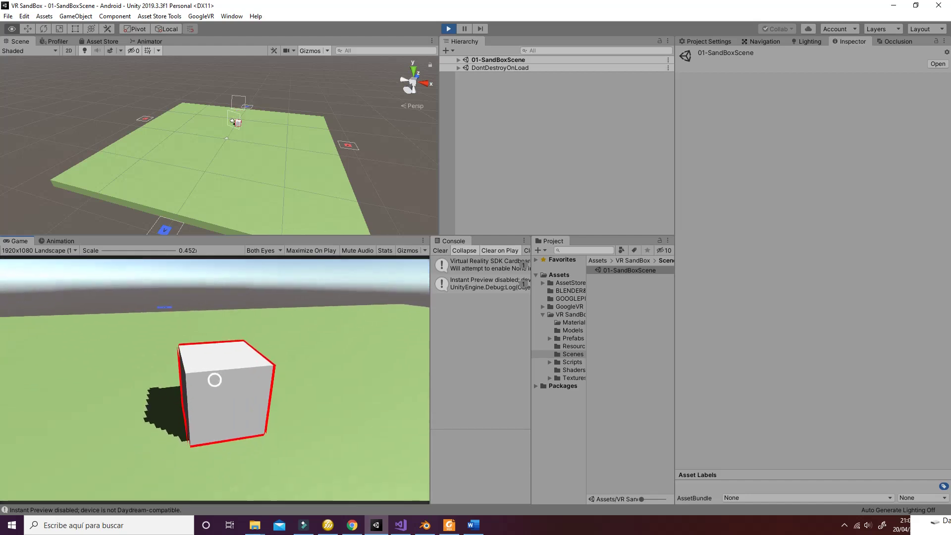
pyautogui.press('alt')
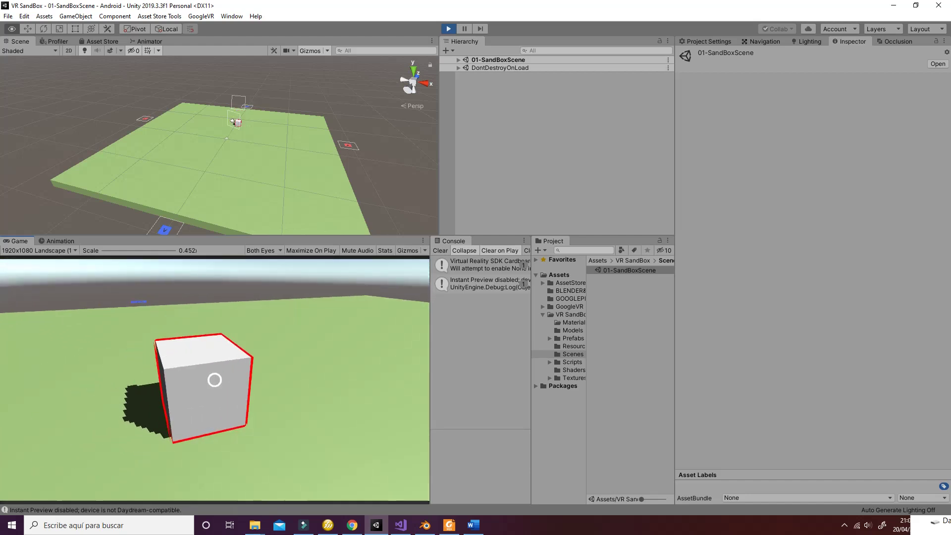
pyautogui.press('alt')
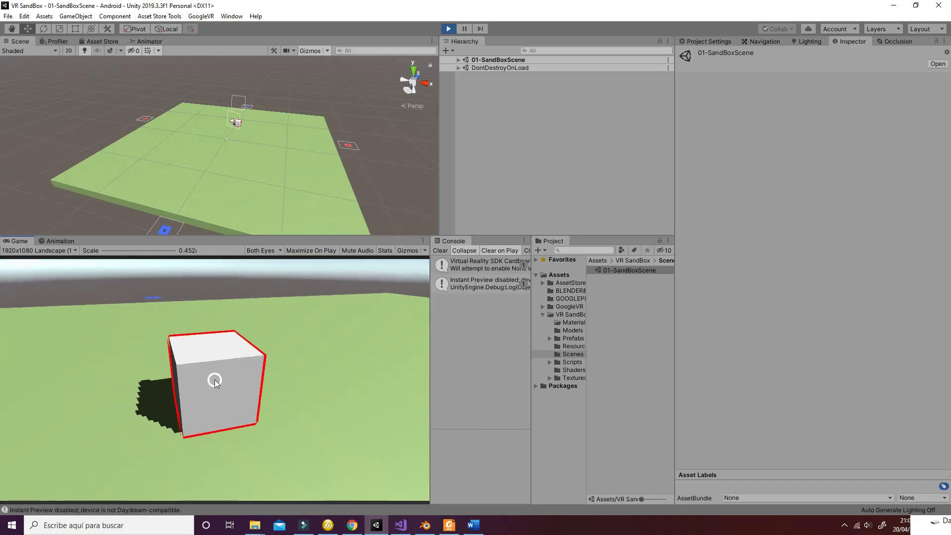
pyautogui.click(215, 380)
pyautogui.press('alt')
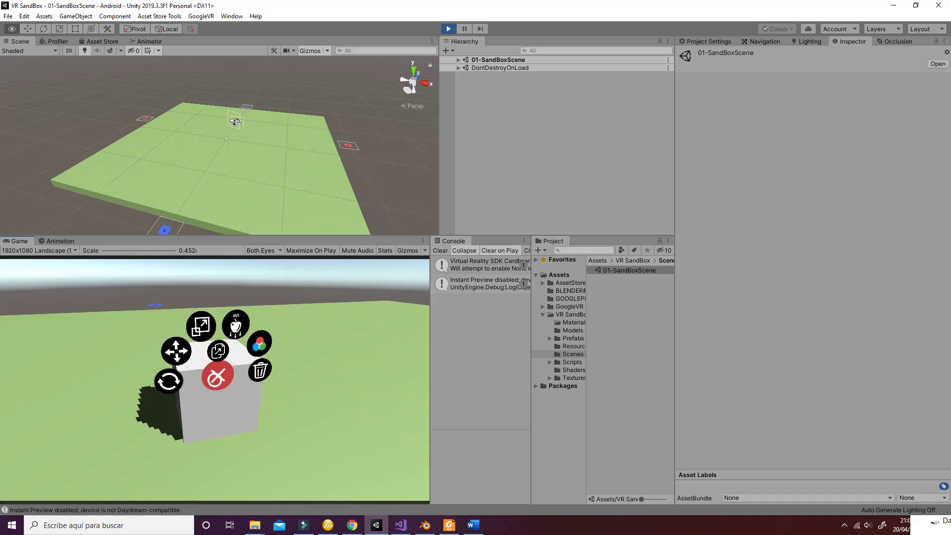
pyautogui.press('alt')
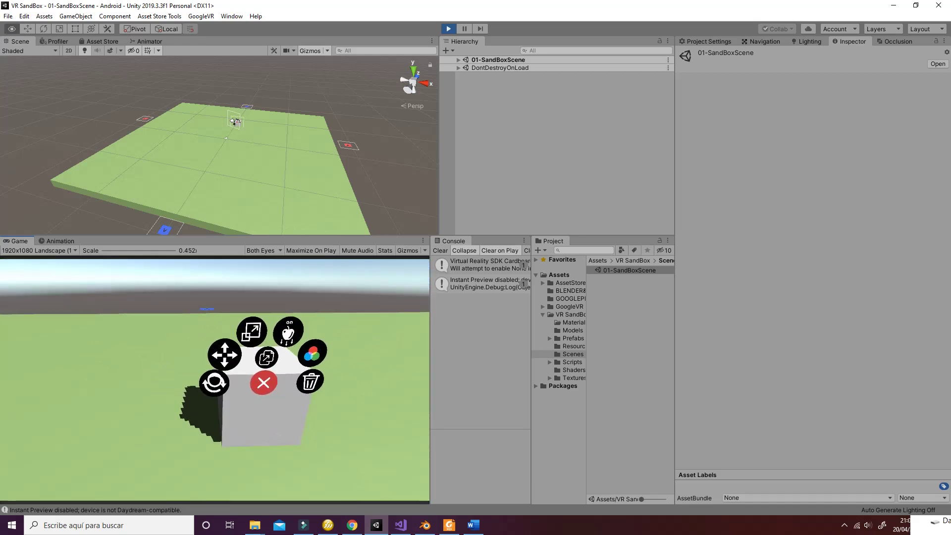
pyautogui.press('alt')
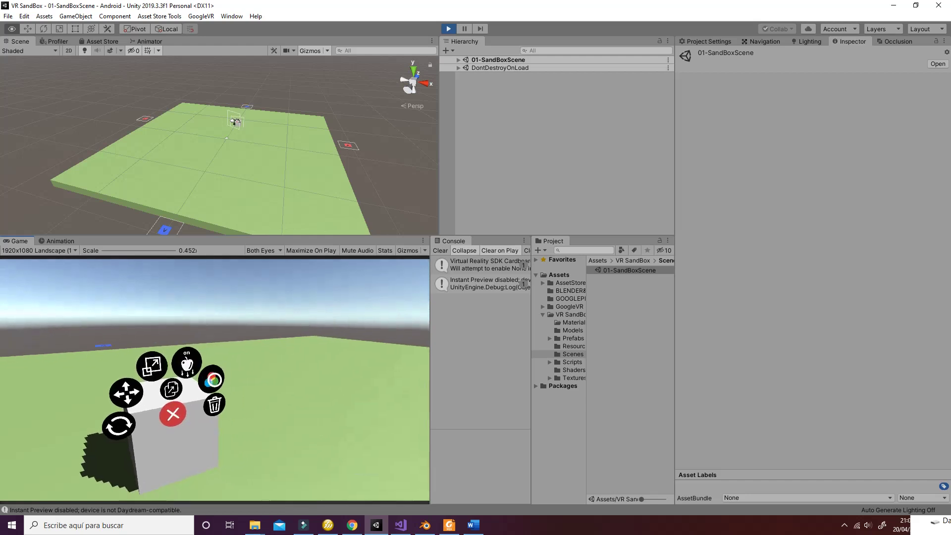
pyautogui.press('alt')
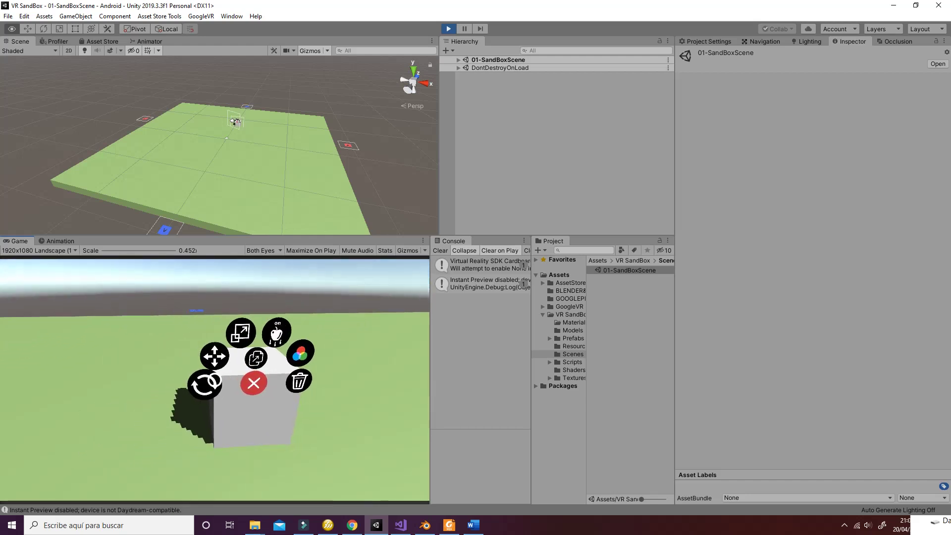
# - Choose the rotate option for the cube and turn it to a new orientation by looking sideways
pyautogui.press('alt')
pyautogui.click(213, 380)
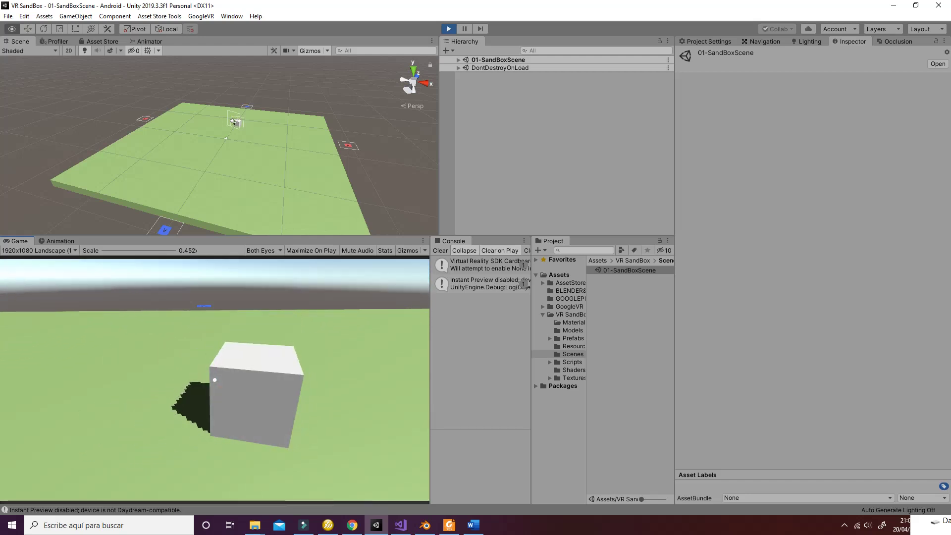
pyautogui.press('alt')
pyautogui.press('alt')
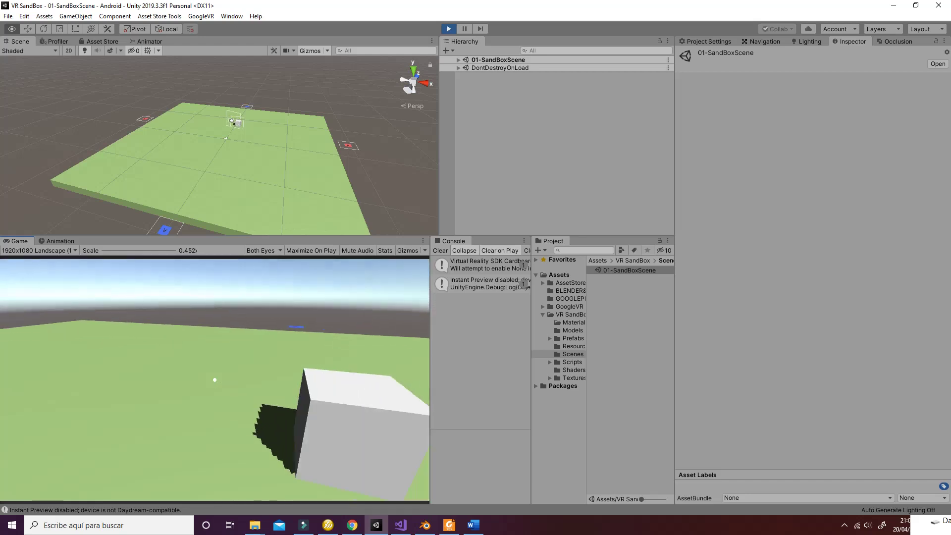
pyautogui.press('alt')
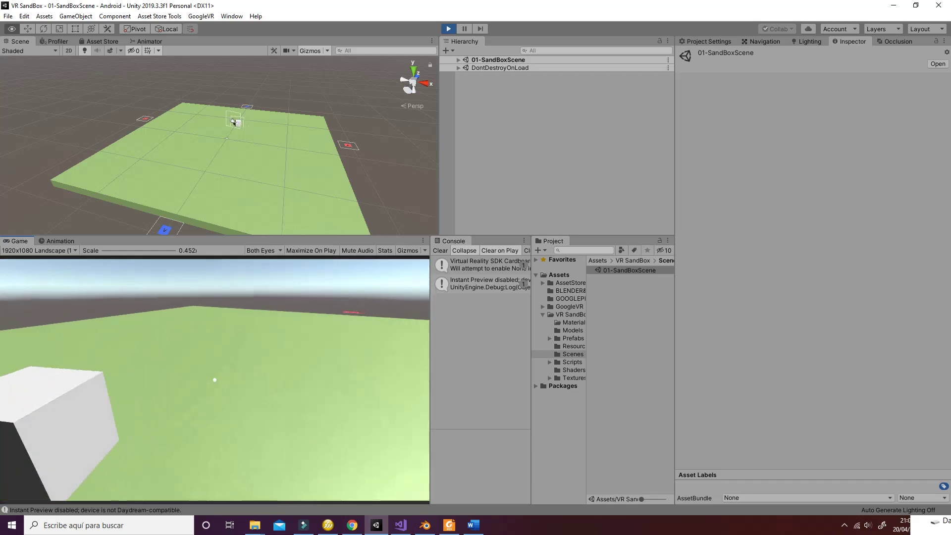
pyautogui.press('alt')
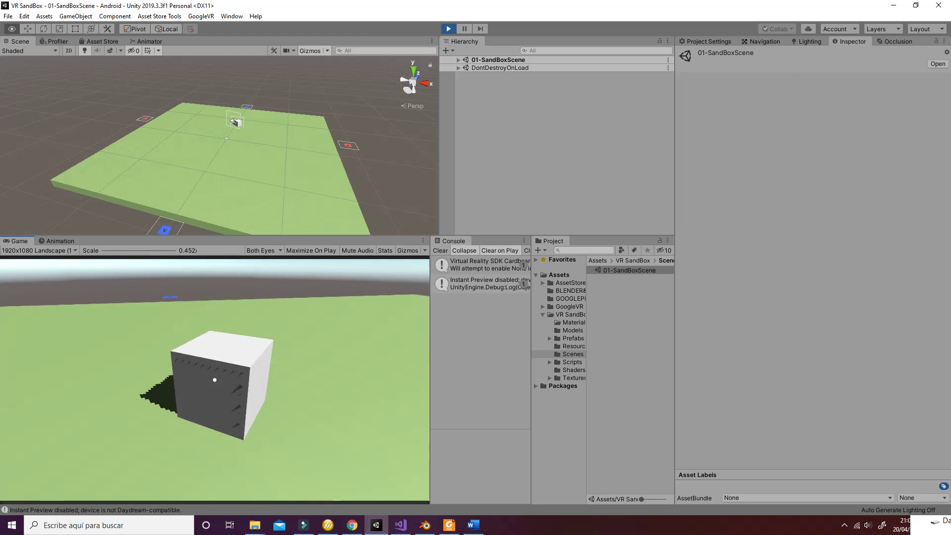
pyautogui.press('alt')
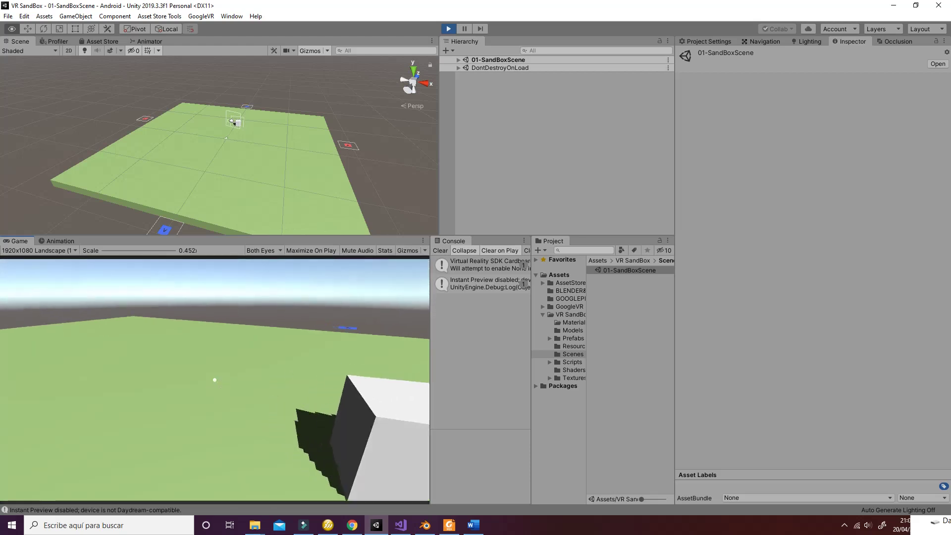
pyautogui.press('alt')
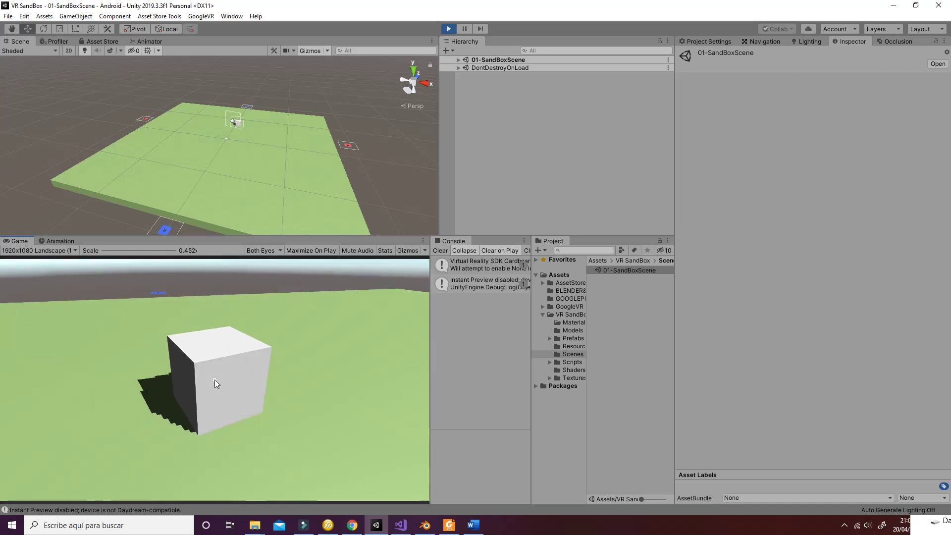
pyautogui.press('alt')
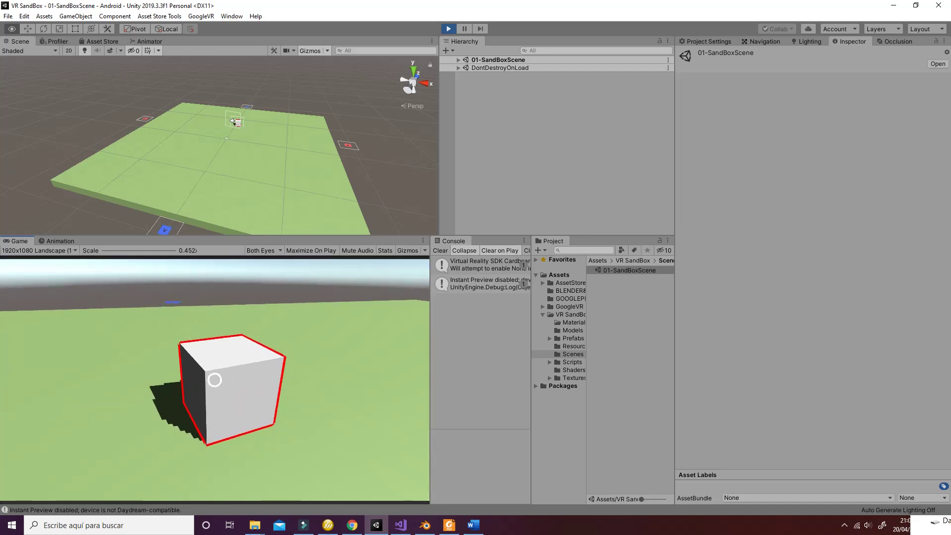
# - Reopen the cube's edit menu, choose the move option and place the cube at a new spot on the green platform
pyautogui.press('alt')
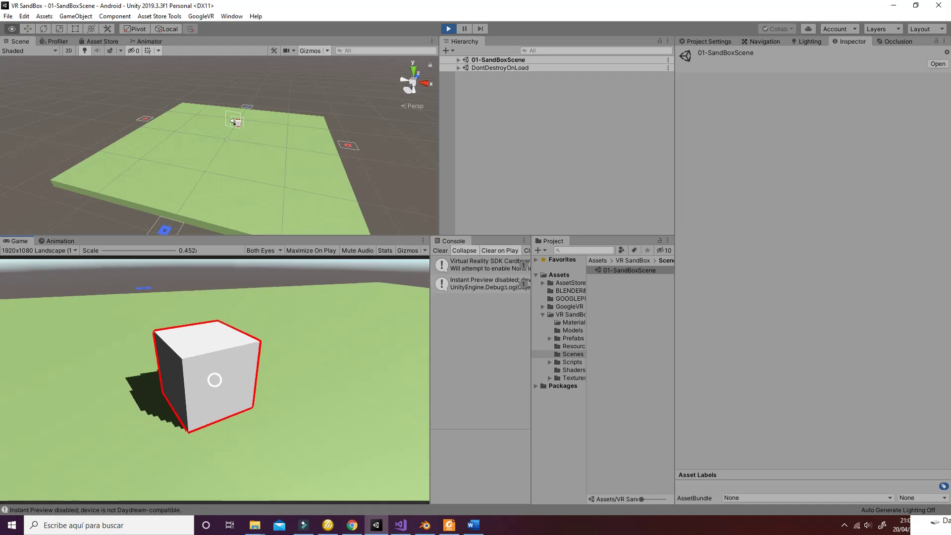
pyautogui.click(215, 380)
pyautogui.press('alt')
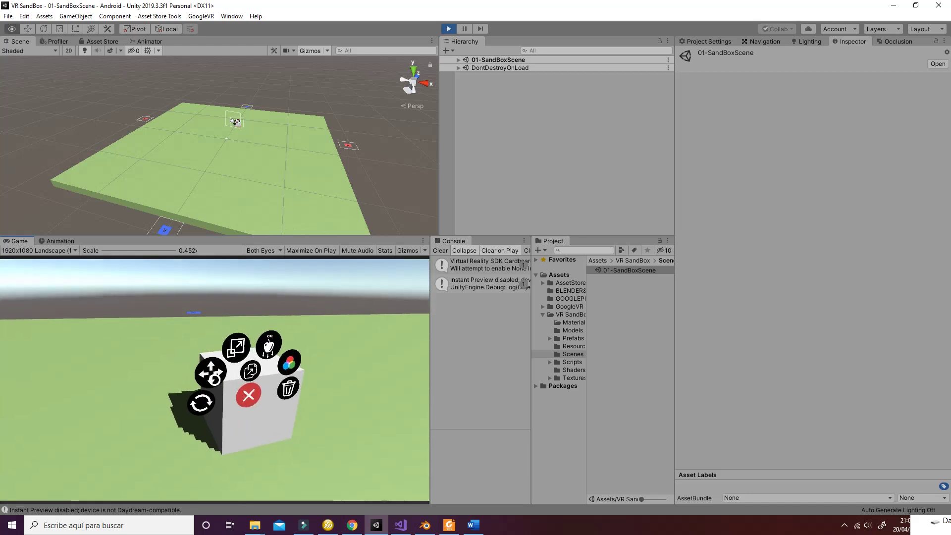
pyautogui.click(215, 379)
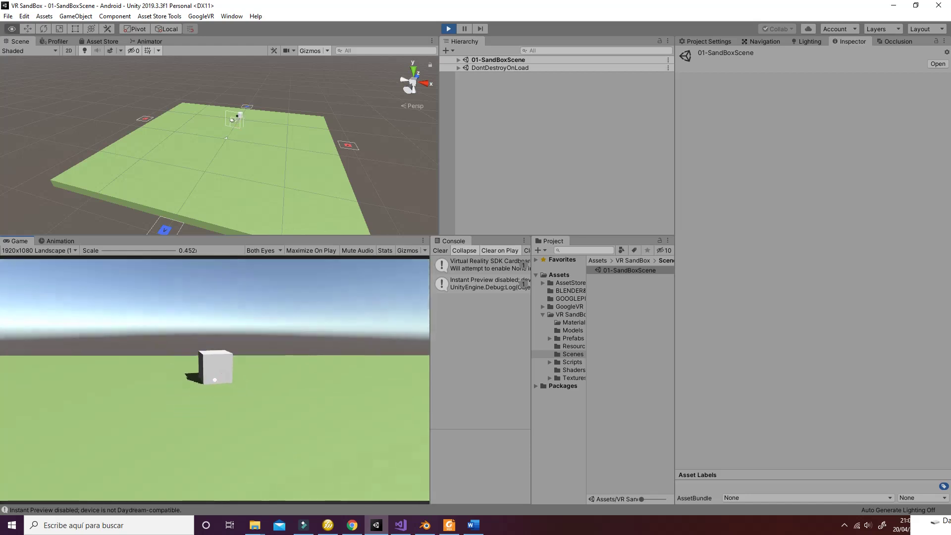
pyautogui.press('alt')
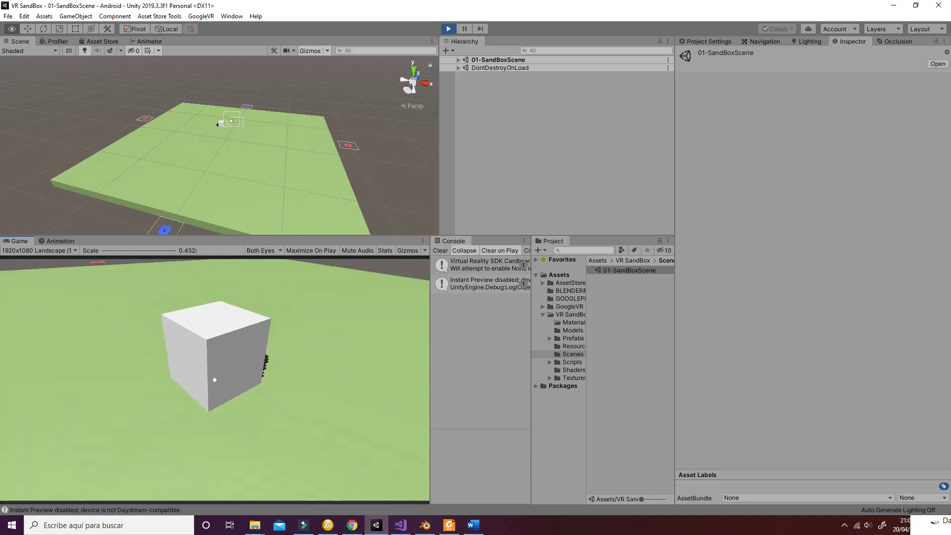
pyautogui.click(214, 380)
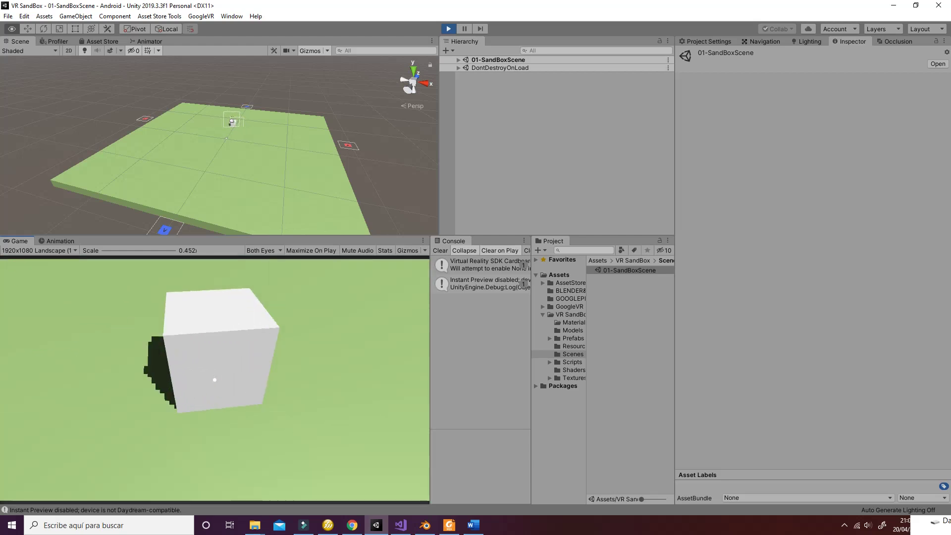
pyautogui.press('alt')
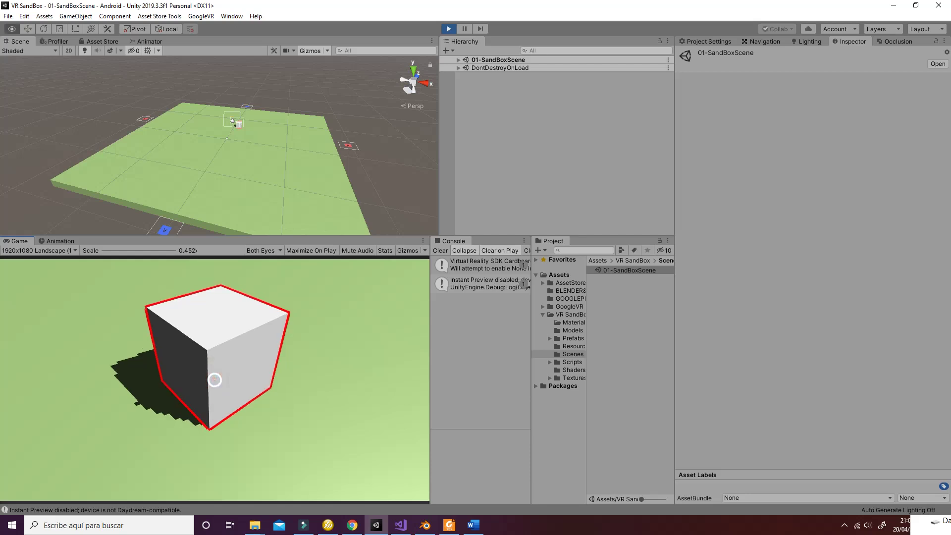
pyautogui.click(214, 380)
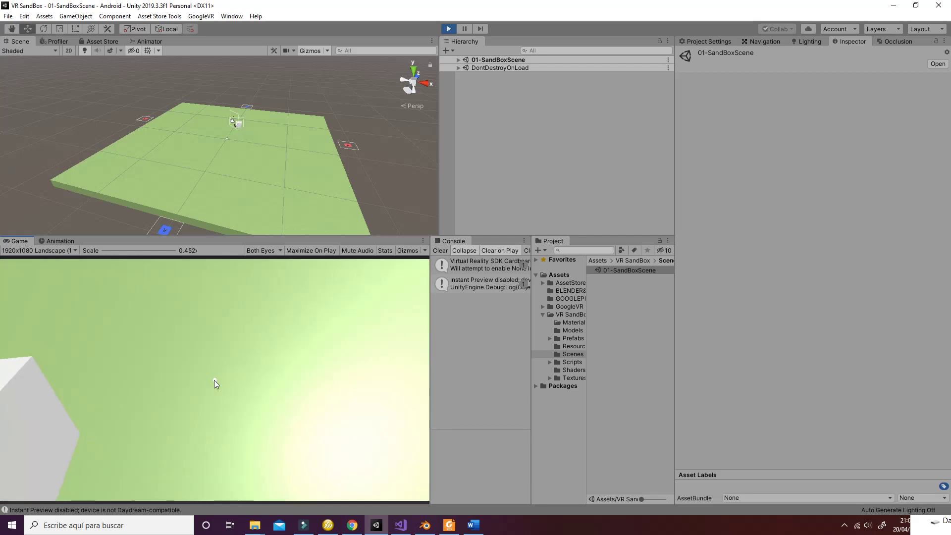
pyautogui.press('alt')
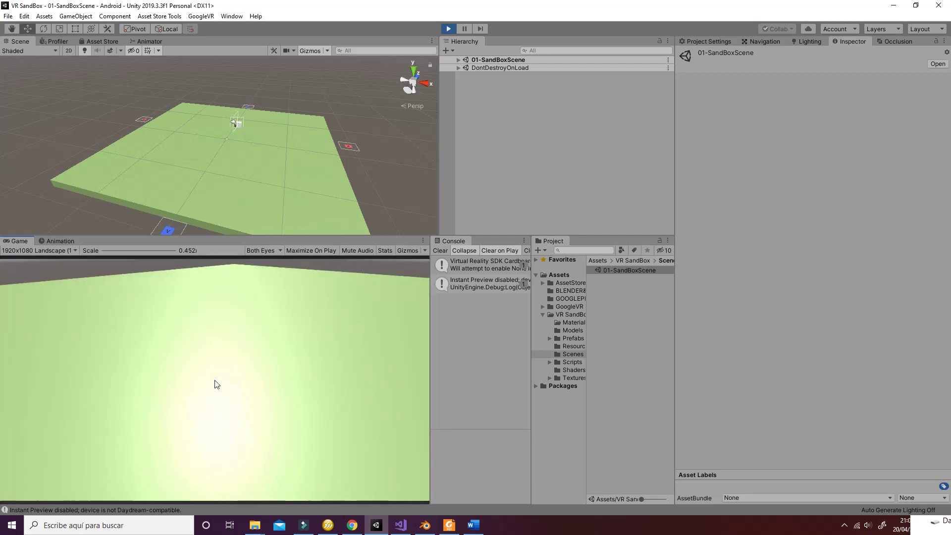
pyautogui.press('alt')
pyautogui.press('alt')
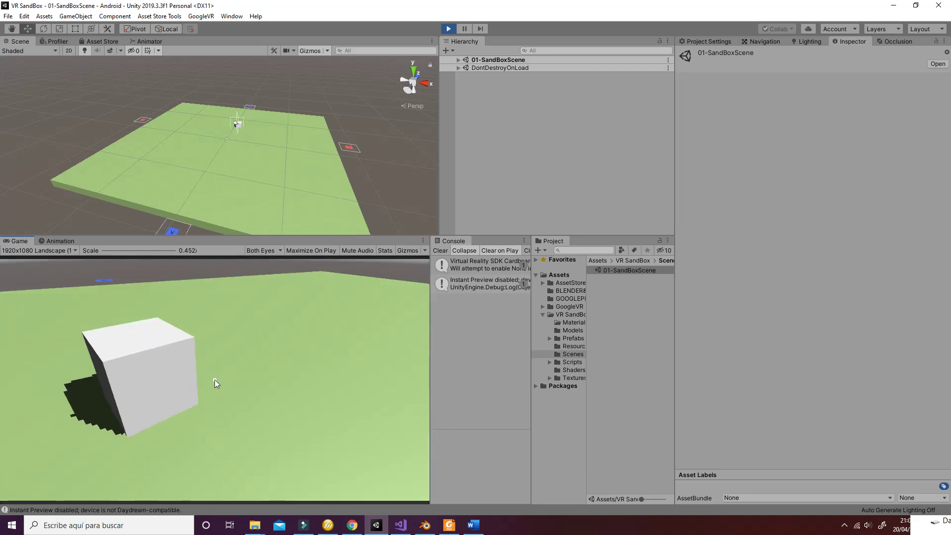
# - Open the cube's edit menu, choose the scale option and stretch the cube along the blue axis into a long bar
pyautogui.click(215, 380)
pyautogui.press('alt')
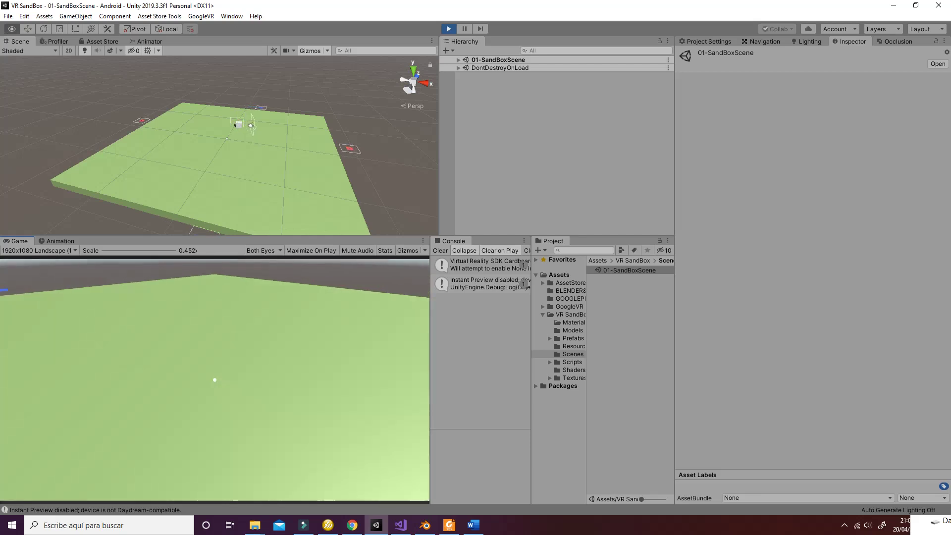
pyautogui.press('alt')
pyautogui.press('alt')
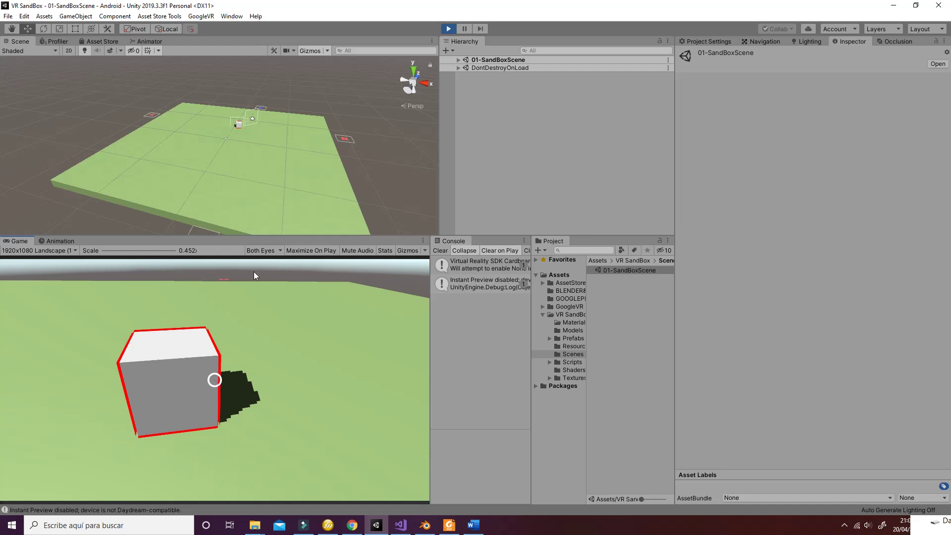
pyautogui.press('alt')
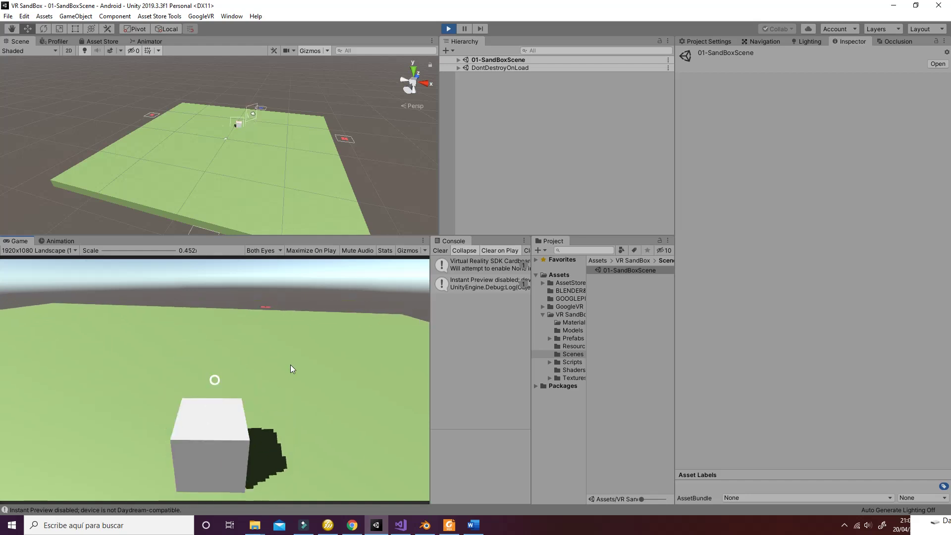
pyautogui.press('alt')
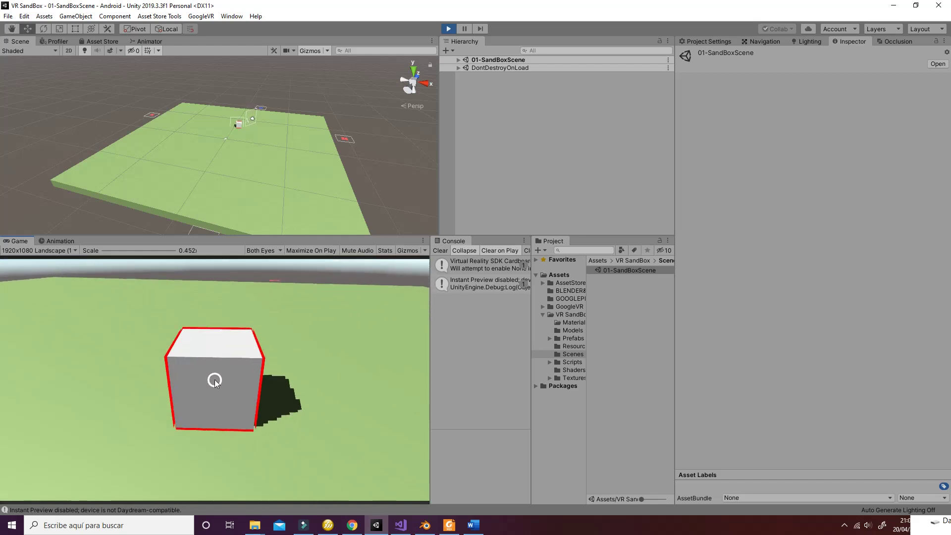
pyautogui.click(215, 379)
pyautogui.press('alt')
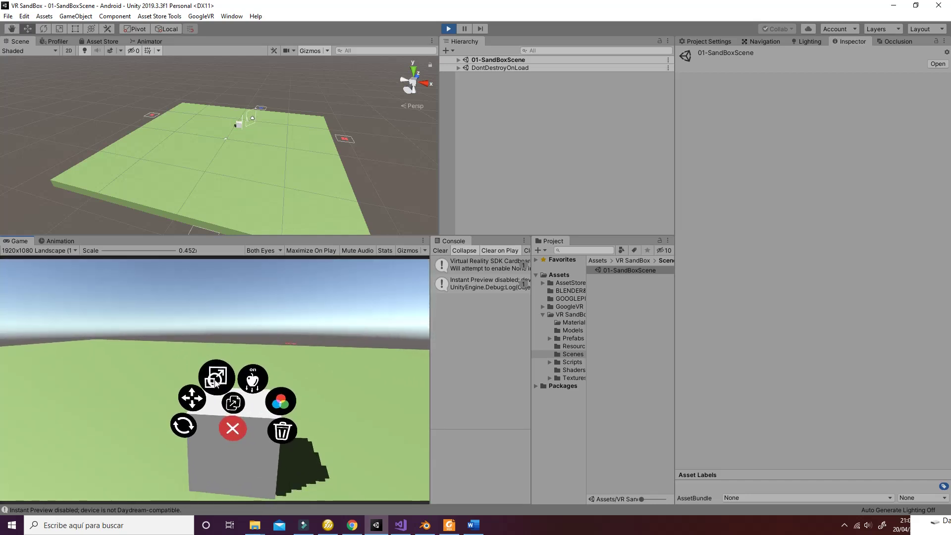
pyautogui.click(215, 380)
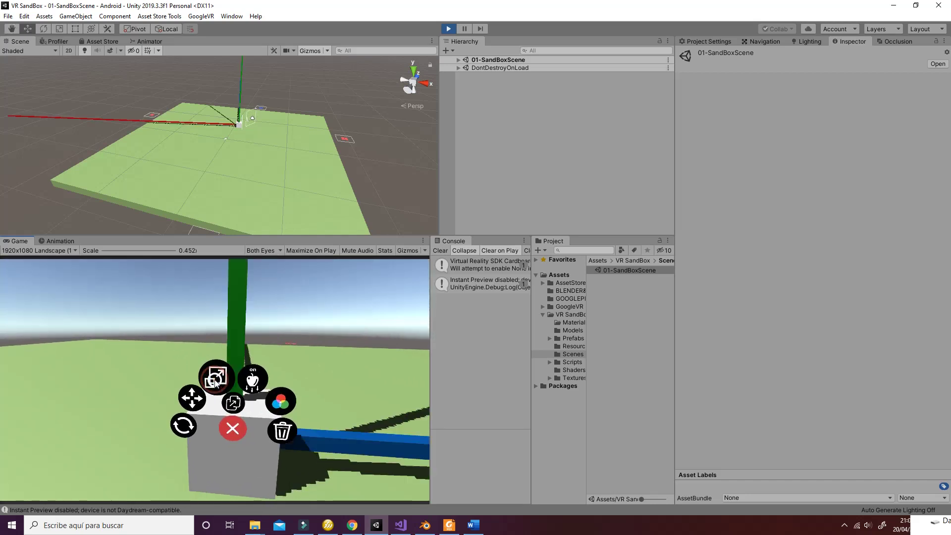
pyautogui.press('alt')
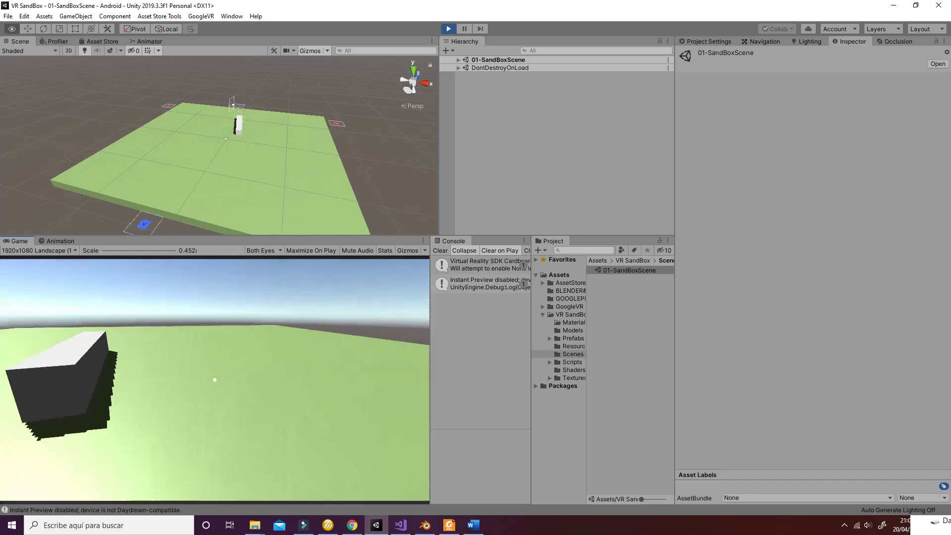
# - Reopen the bar's edit menu, choose the scale option and widen the bar along the red axis into a flat slab
pyautogui.click(215, 380)
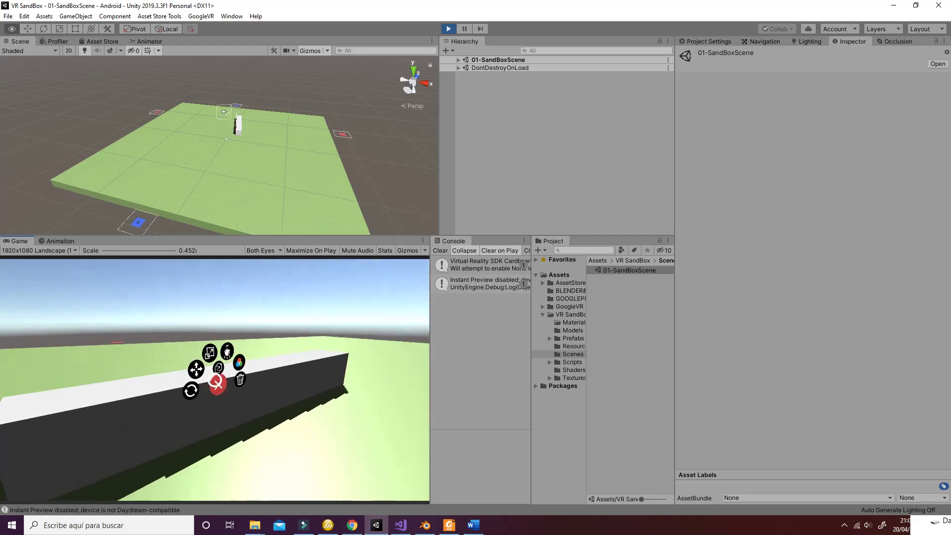
pyautogui.click(215, 379)
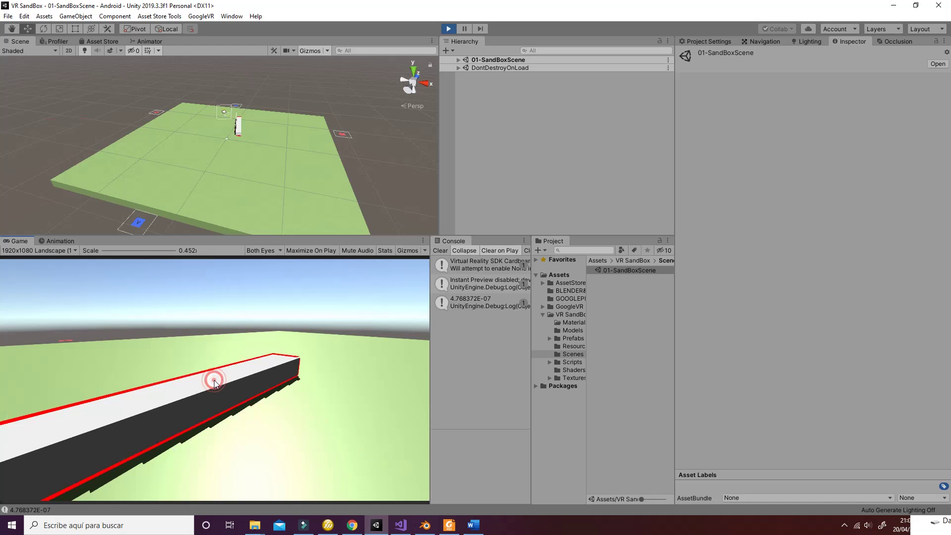
pyautogui.click(215, 387)
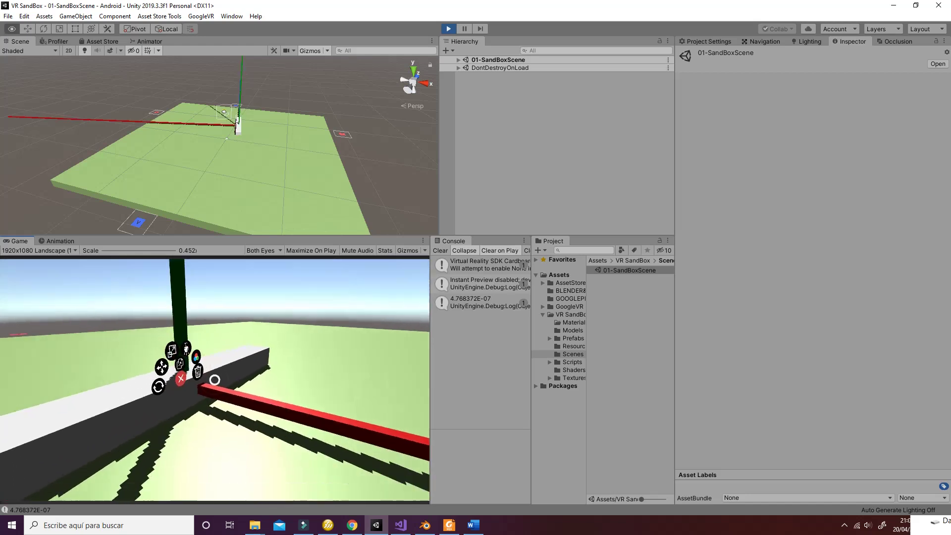
pyautogui.click(215, 379)
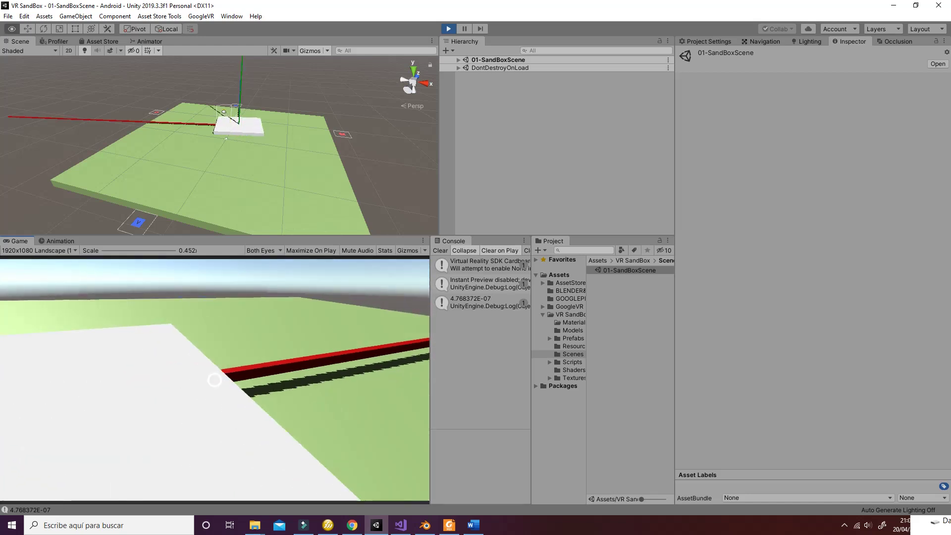
pyautogui.click(215, 379)
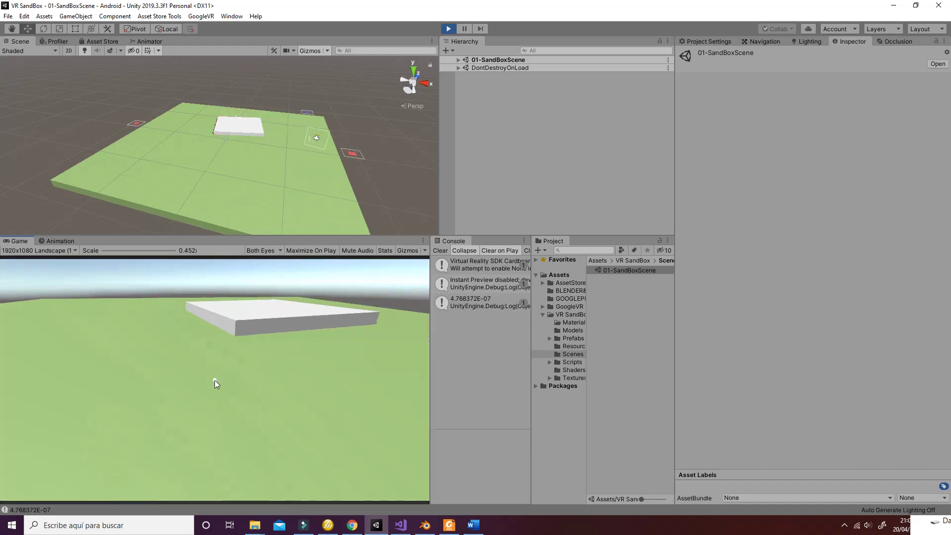
# - Look up at the floating in-game menu, open its add list and place a cylinder on the white slab
pyautogui.click(215, 380)
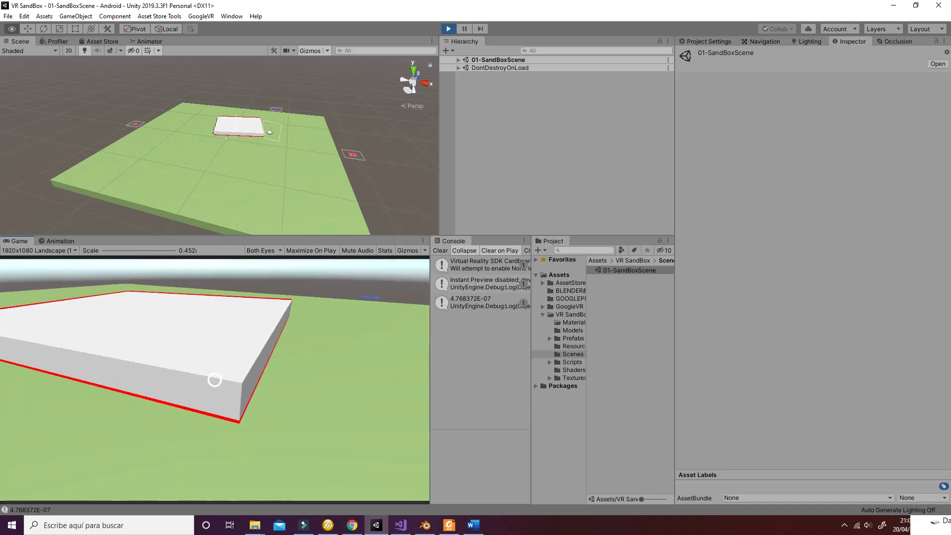
pyautogui.click(214, 380)
pyautogui.press('alt')
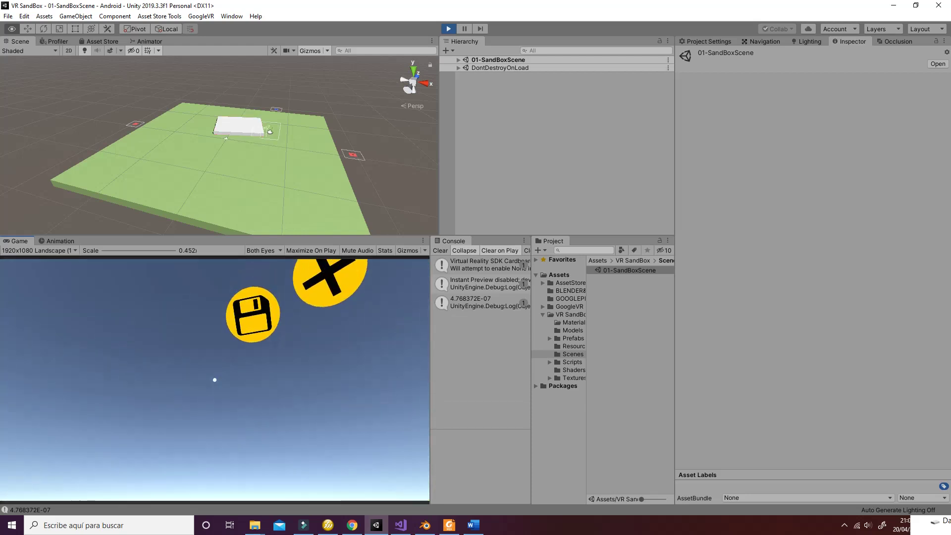
pyautogui.click(214, 392)
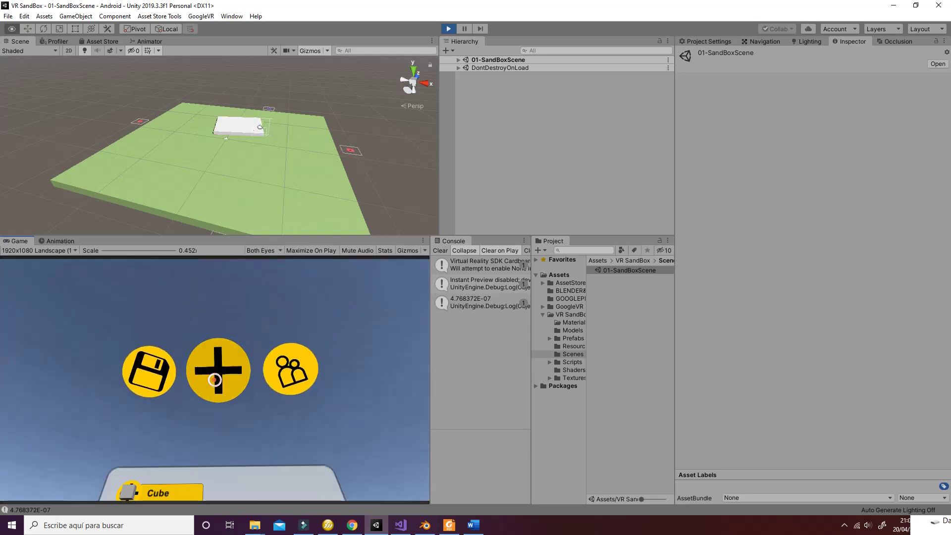
pyautogui.click(215, 379)
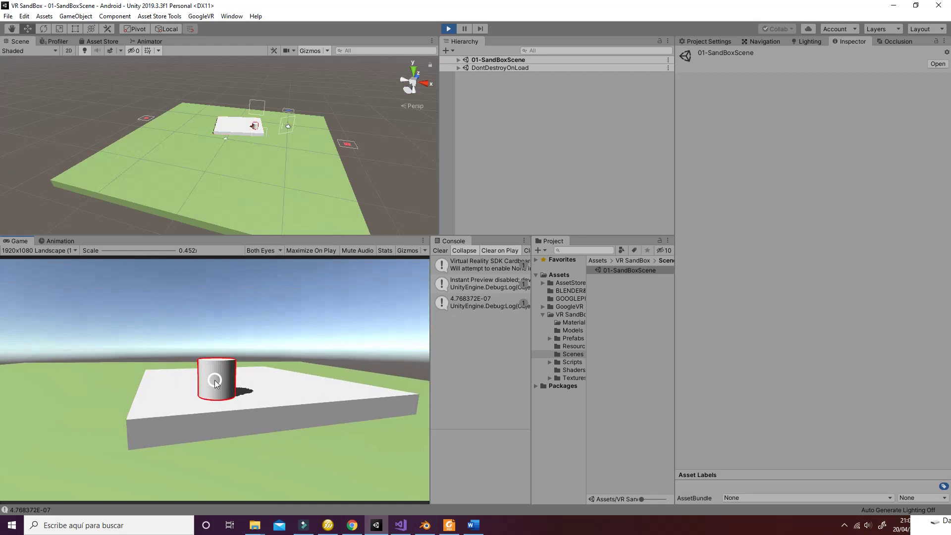
# - Open the cylinder's circular edit menu, toggle its gravity and choose the move option
pyautogui.press('alt')
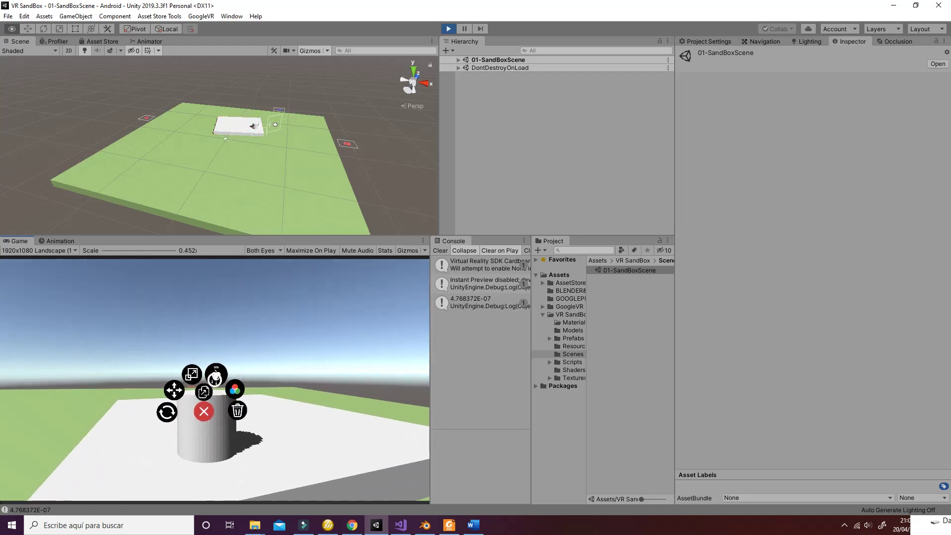
pyautogui.click(214, 379)
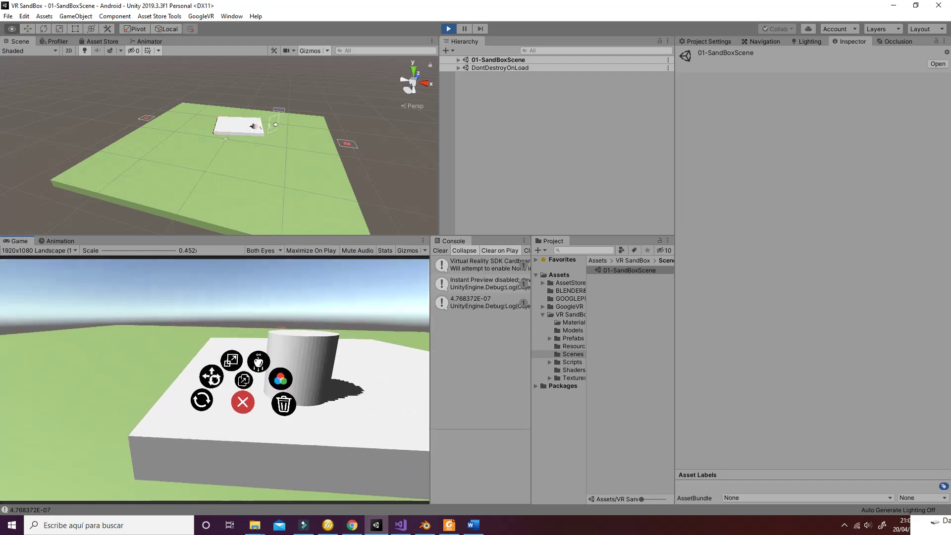
pyautogui.click(214, 379)
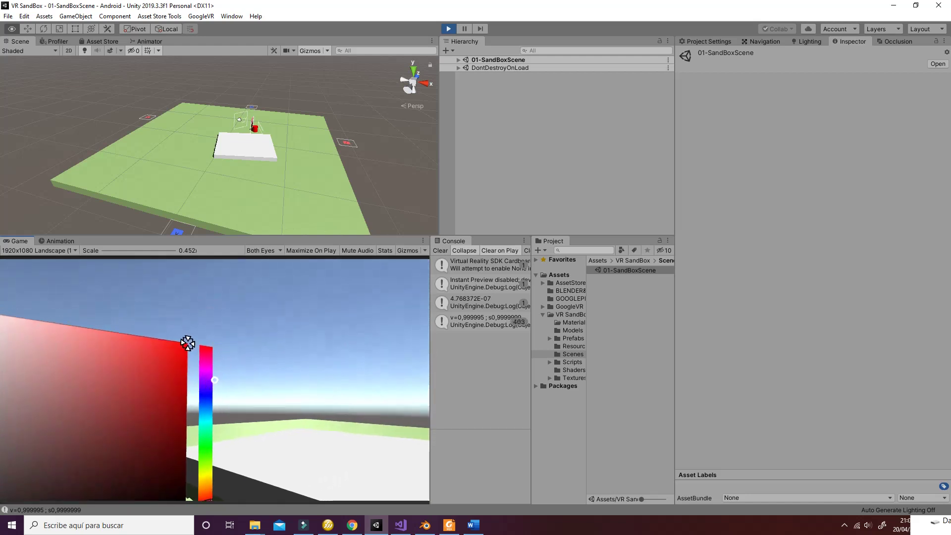
# - Try a purple shade on the cylinder, set its colour to green and close the colour picker
pyautogui.click(195, 350)
pyautogui.click(214, 379)
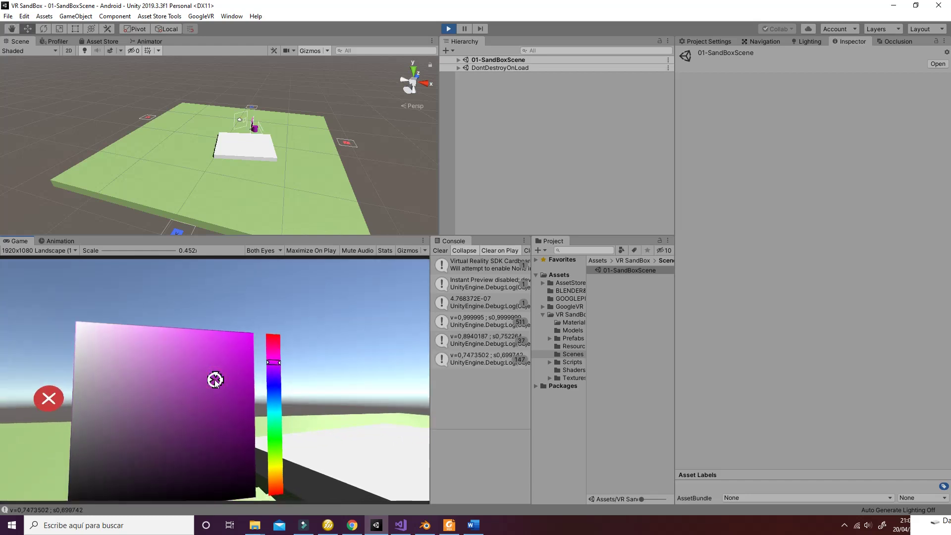
pyautogui.click(153, 332)
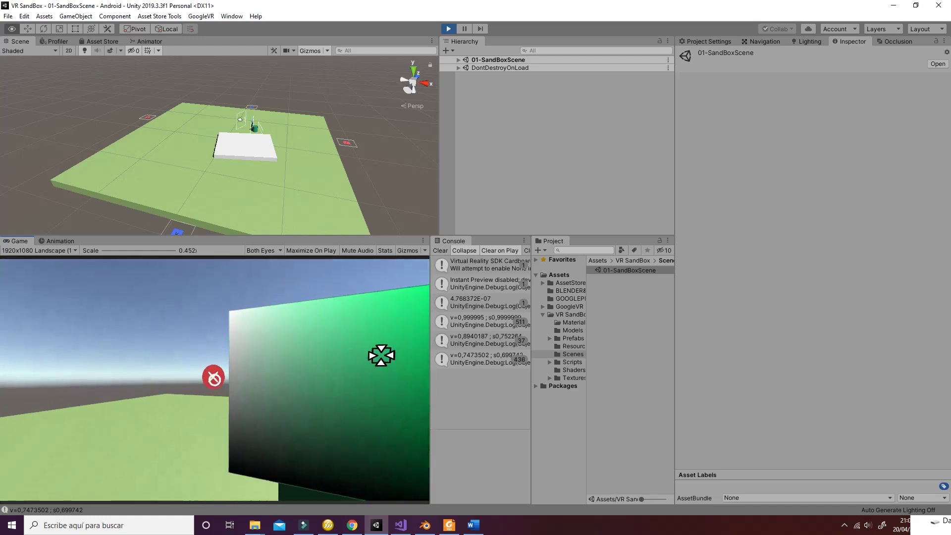
pyautogui.click(215, 380)
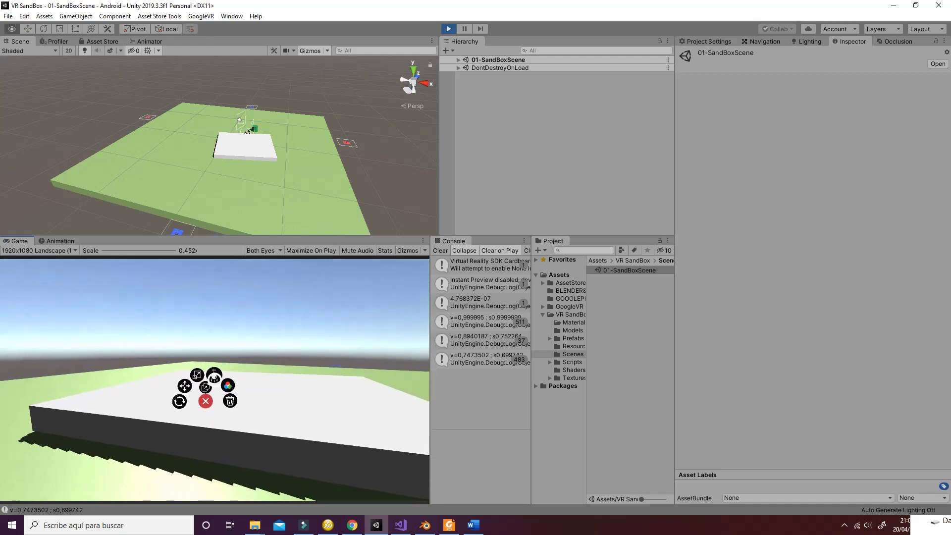
# - Open the colour picker for the flat slab and set the slab's colour to yellow
pyautogui.click(234, 303)
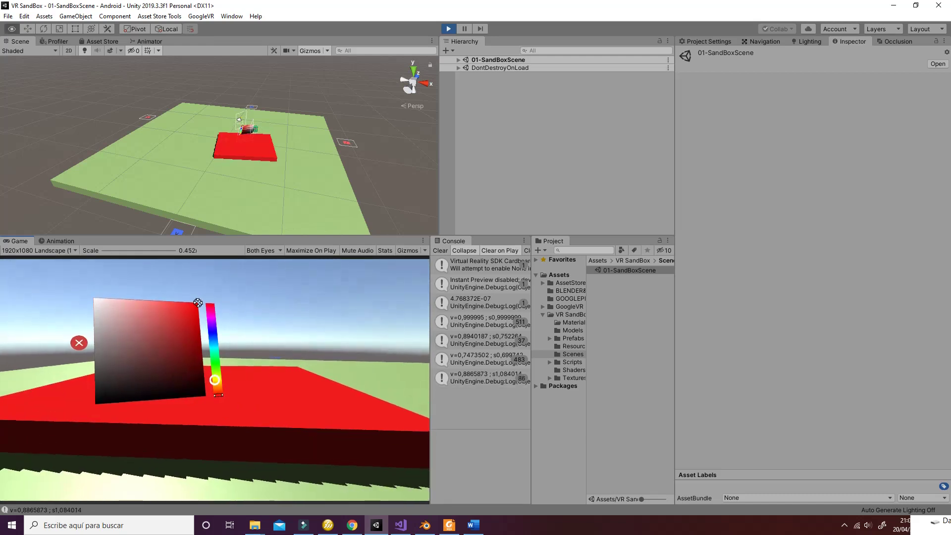
pyautogui.click(214, 380)
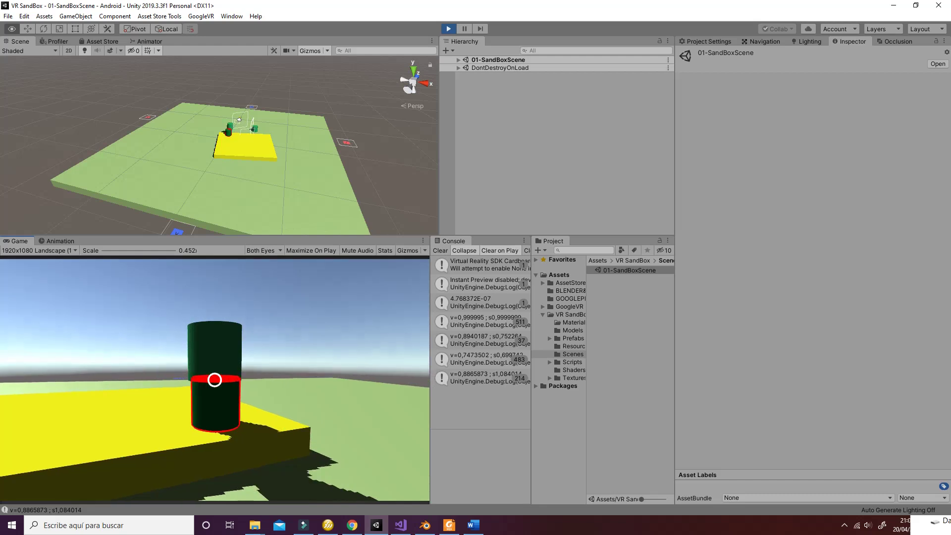
# - Open the edit menu of the green cylinder standing on the ground beside the yellow slab and delete it
pyautogui.press('alt')
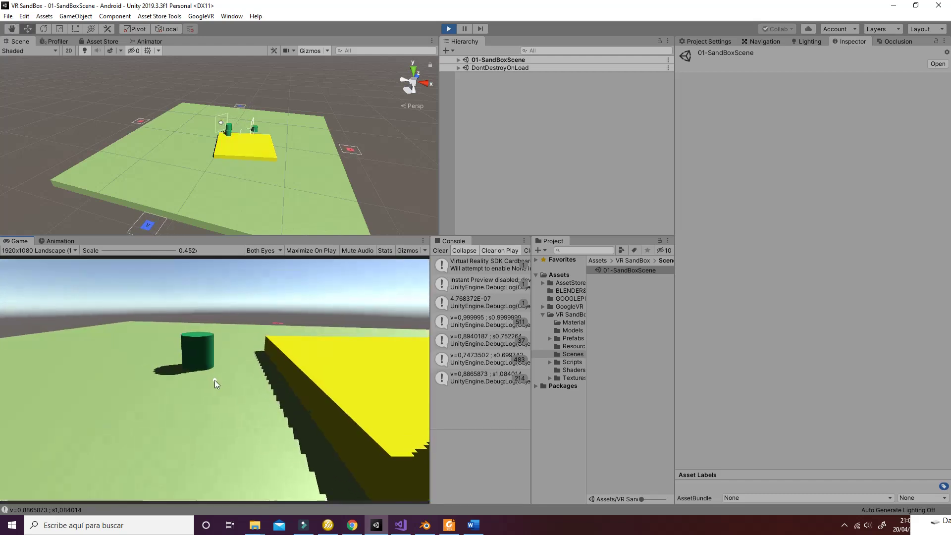
pyautogui.press('alt')
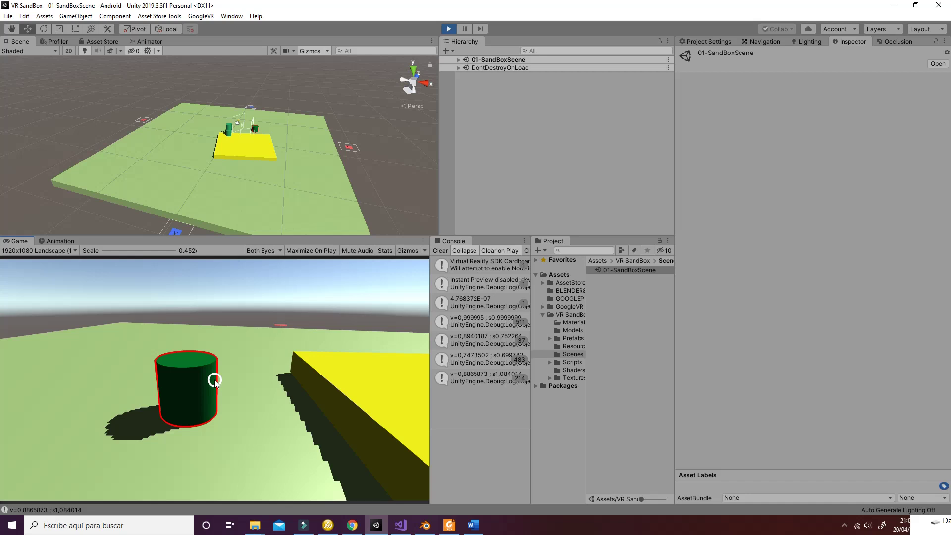
pyautogui.press('alt')
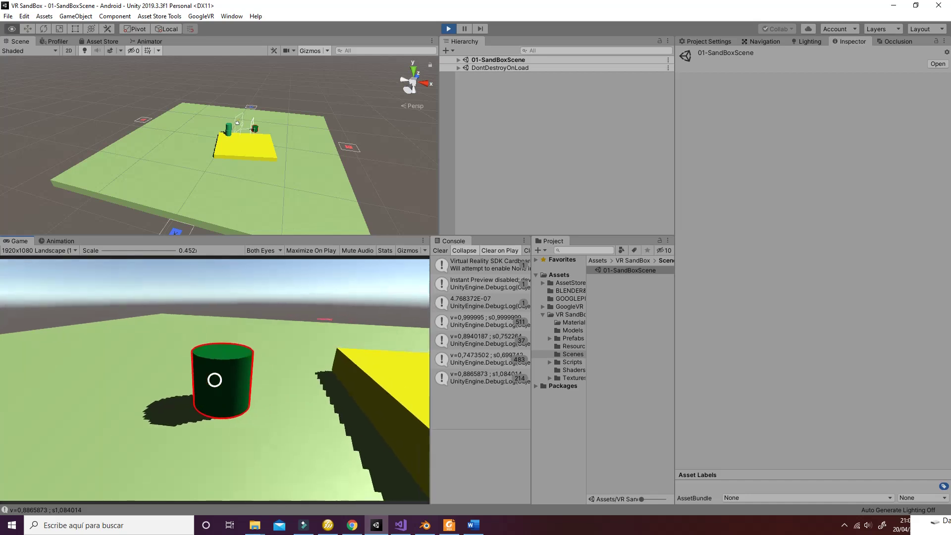
pyautogui.press('alt')
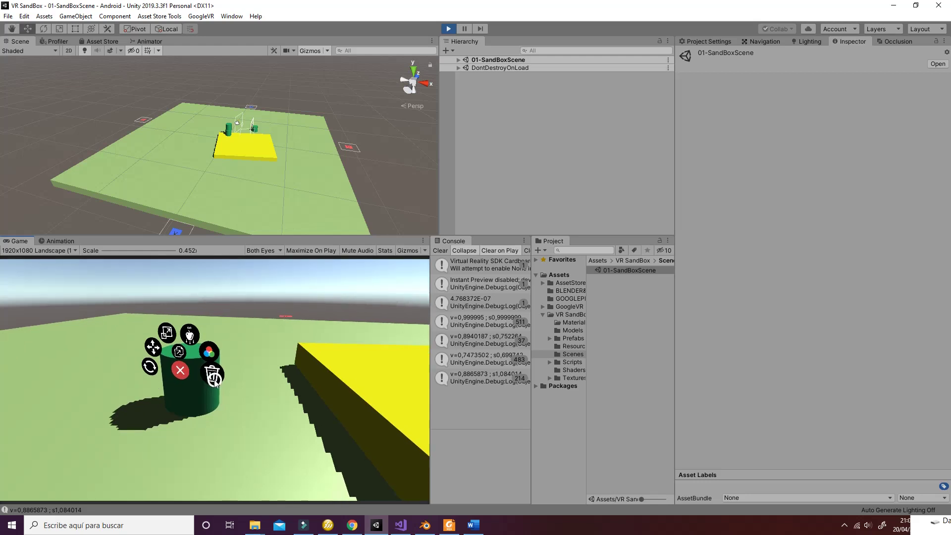
pyautogui.press('alt')
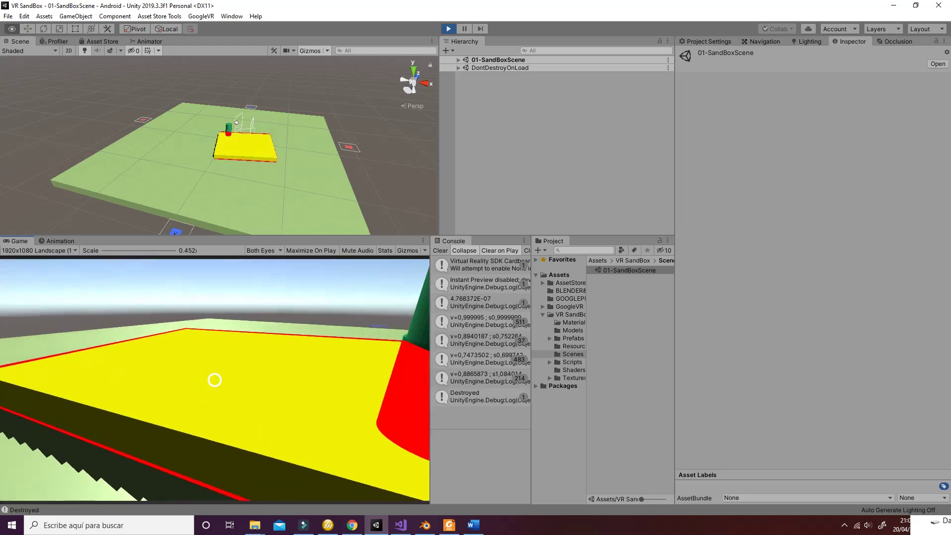
# - Look up at the floating in-game menu and save the sandbox with its yellow slab and stacked green cylinders
pyautogui.press('alt')
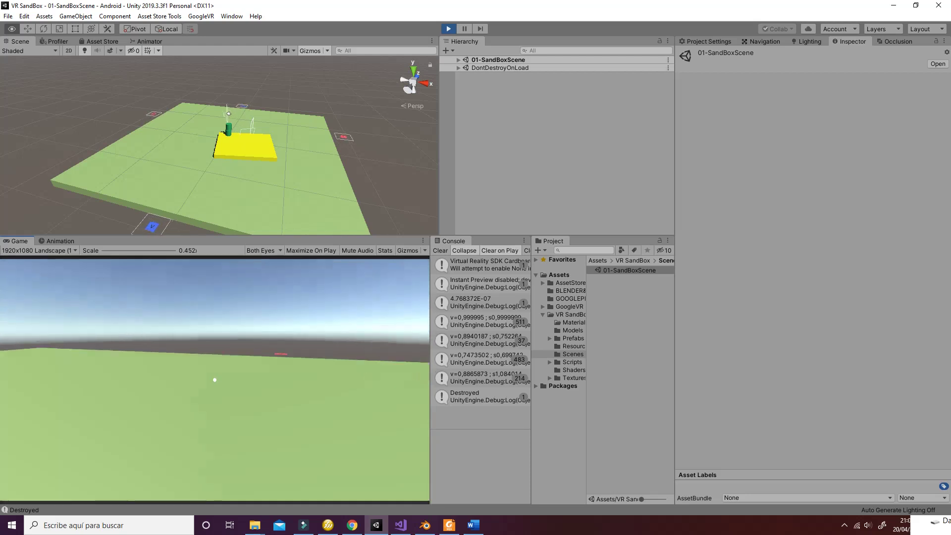
pyautogui.press('alt')
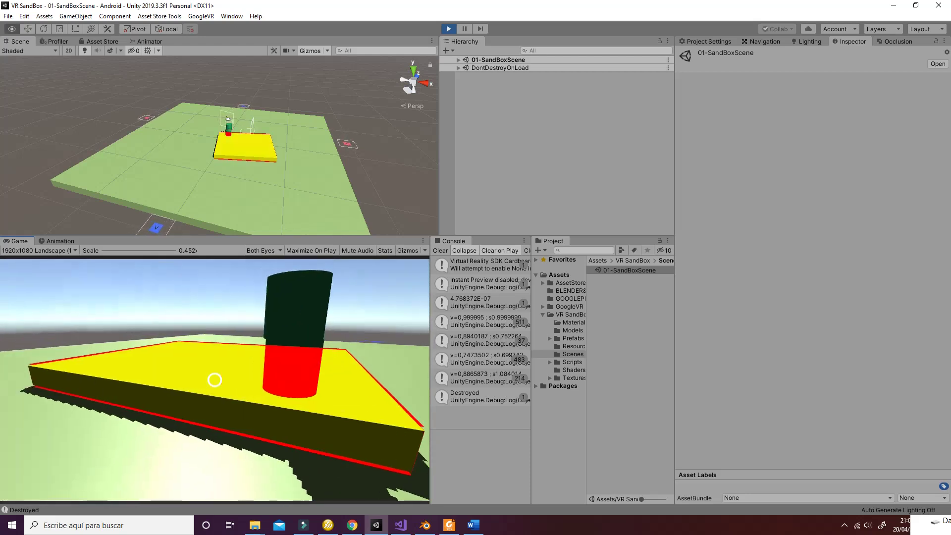
pyautogui.press('alt')
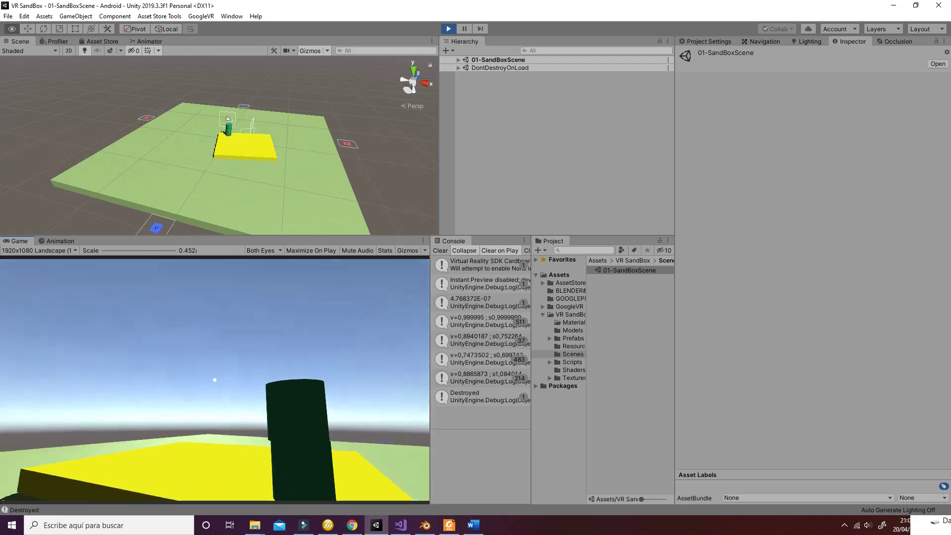
pyautogui.press('alt')
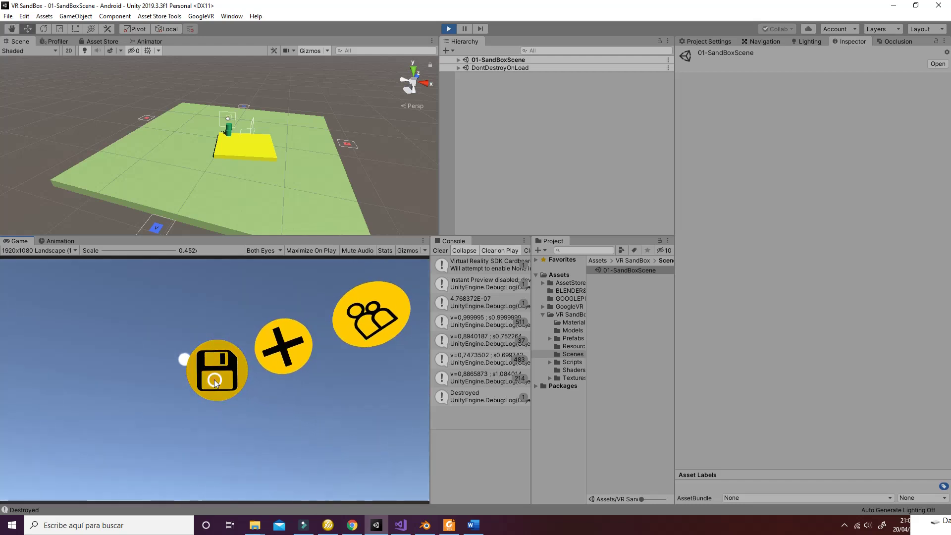
pyautogui.press('alt')
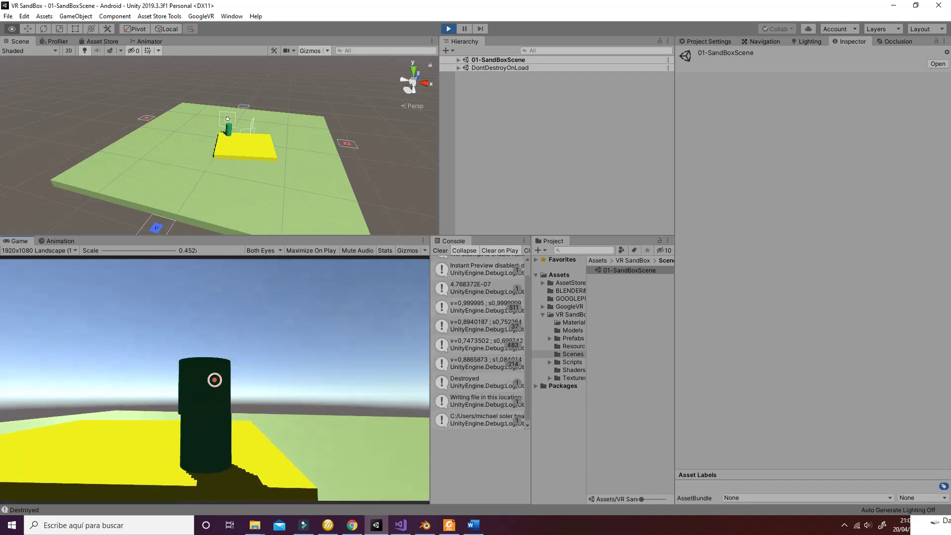
pyautogui.press('alt')
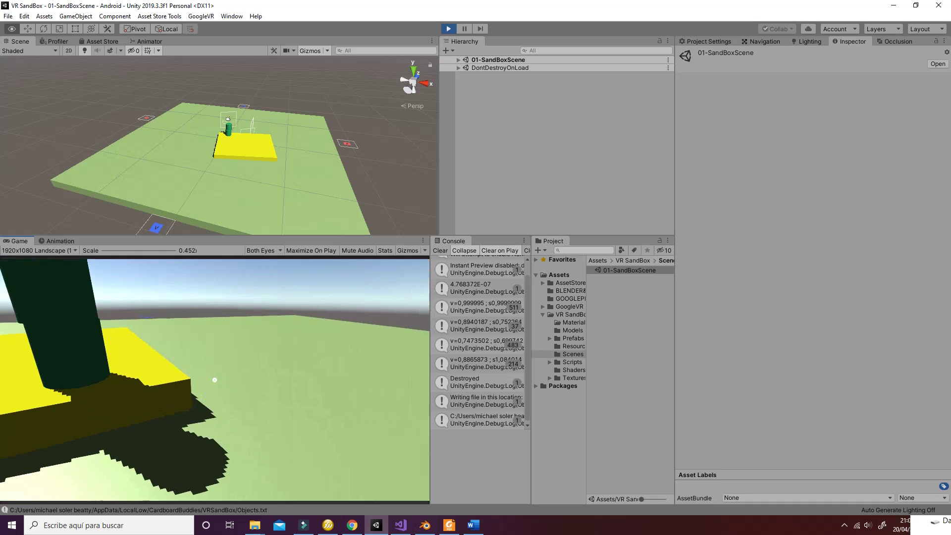
# - Delete the yellow slab and the remaining green cylinders through their edit menus so the ground is empty
pyautogui.press('alt')
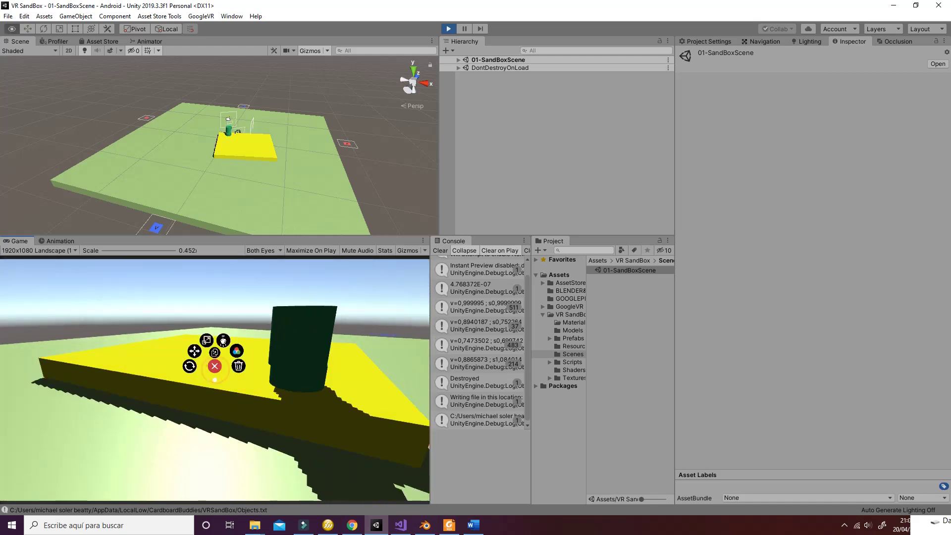
pyautogui.click(215, 380)
pyautogui.click(215, 380)
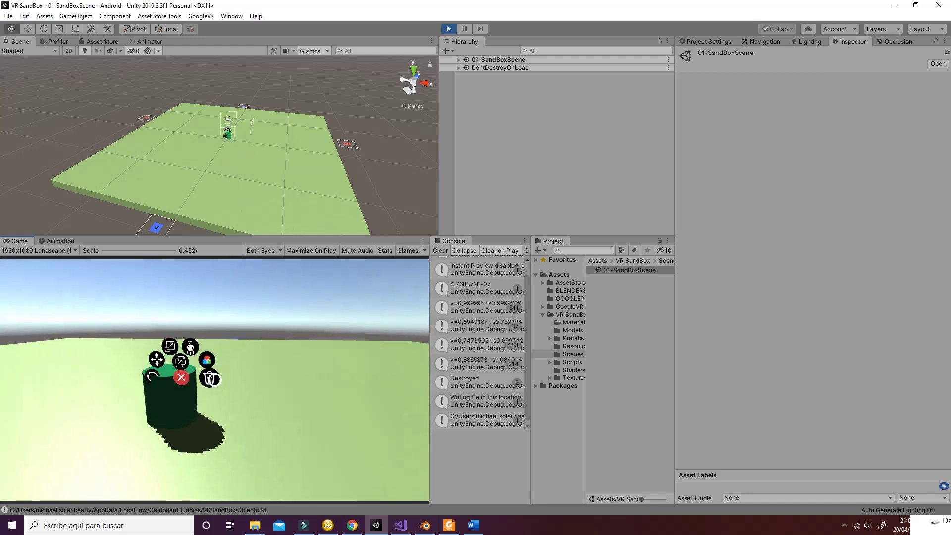
pyautogui.click(215, 380)
pyautogui.click(215, 379)
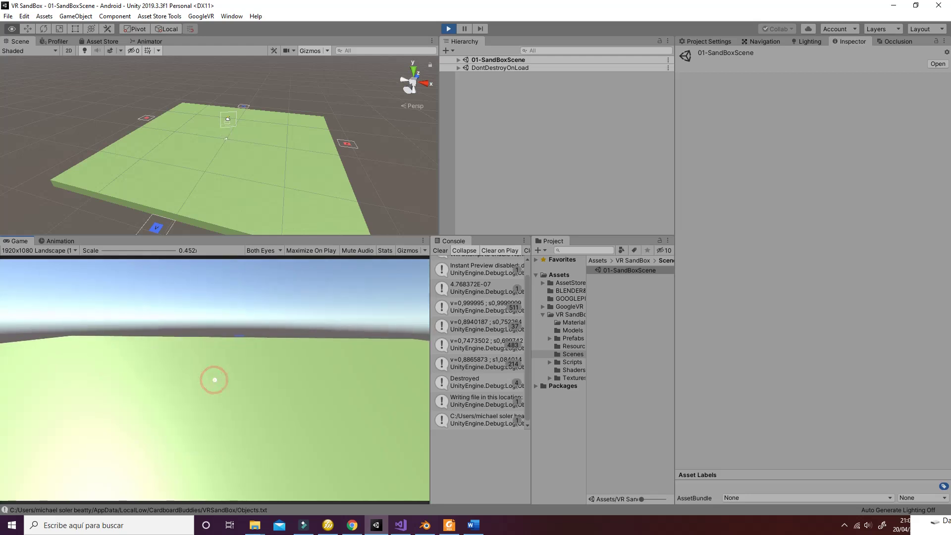
# - Load the saved sandbox from the floating in-game menu and look over the yellow slab
pyautogui.press('alt')
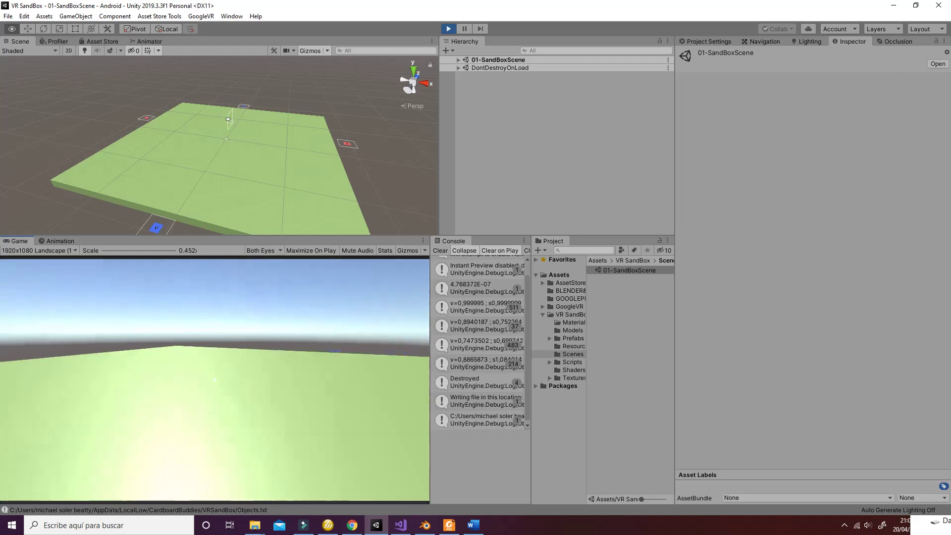
pyautogui.press('alt')
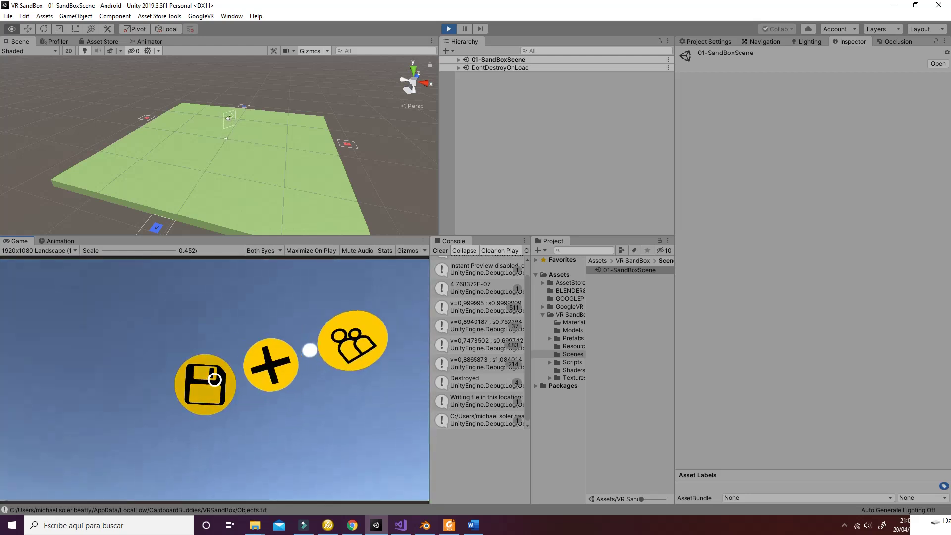
pyautogui.press('alt')
pyautogui.click(214, 380)
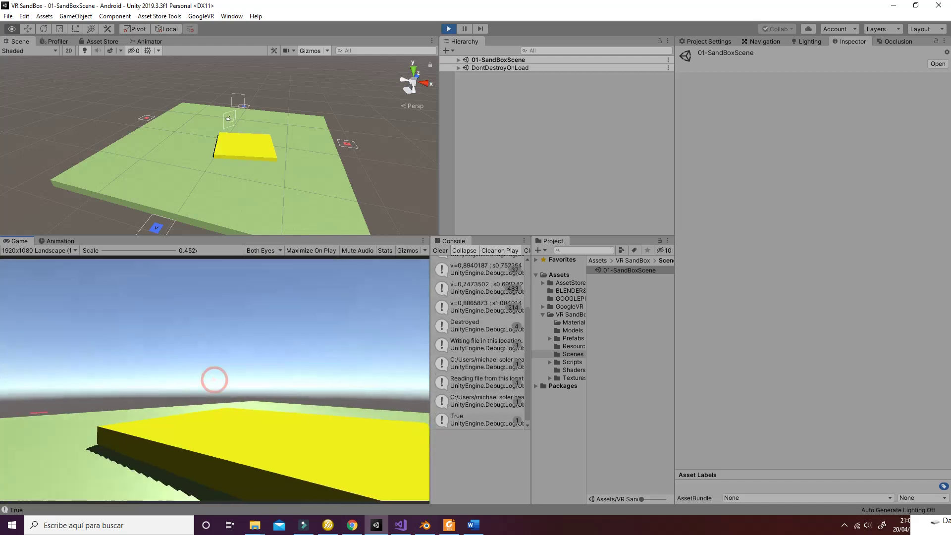
pyautogui.press('alt')
pyautogui.press('alt')
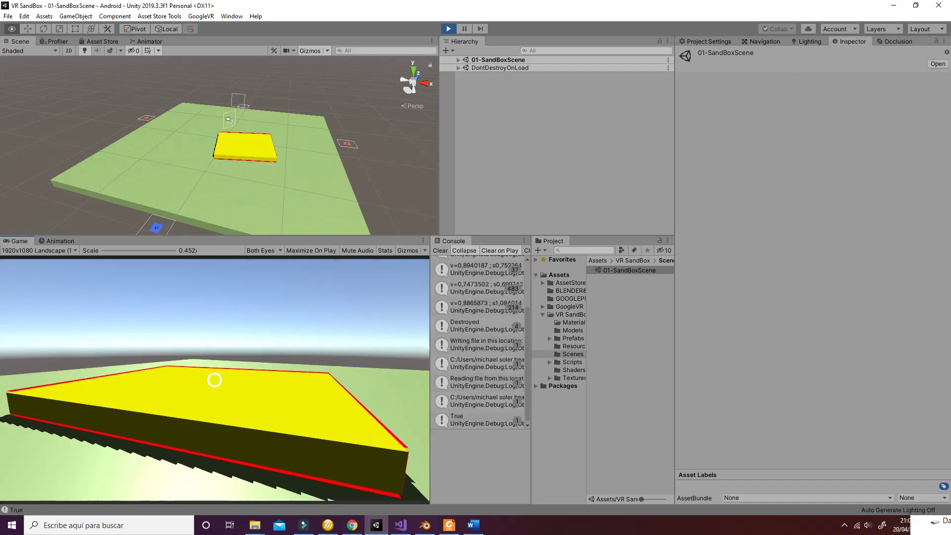
pyautogui.press('alt')
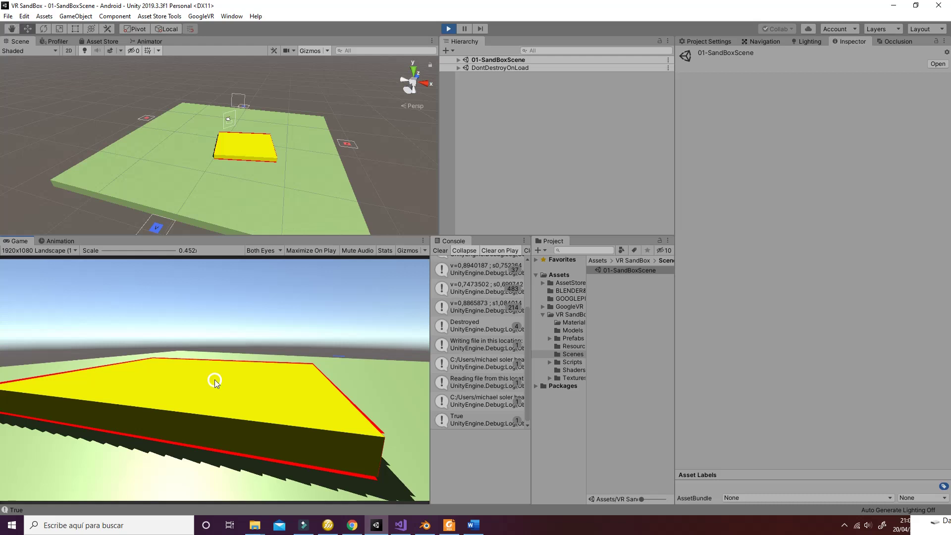
# - Go to the ground's edge and extend the ground along the Z axis with the blue arrow handle
pyautogui.press('alt')
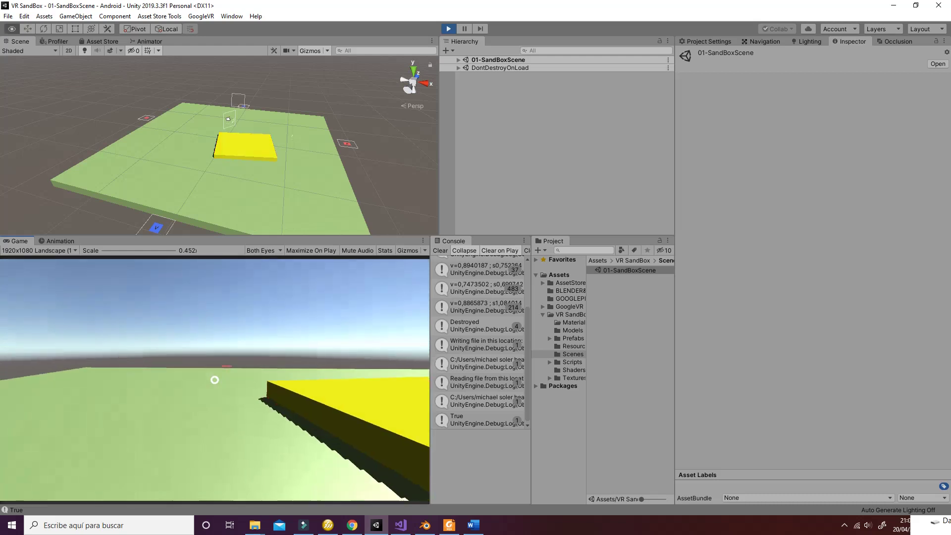
pyautogui.press('alt')
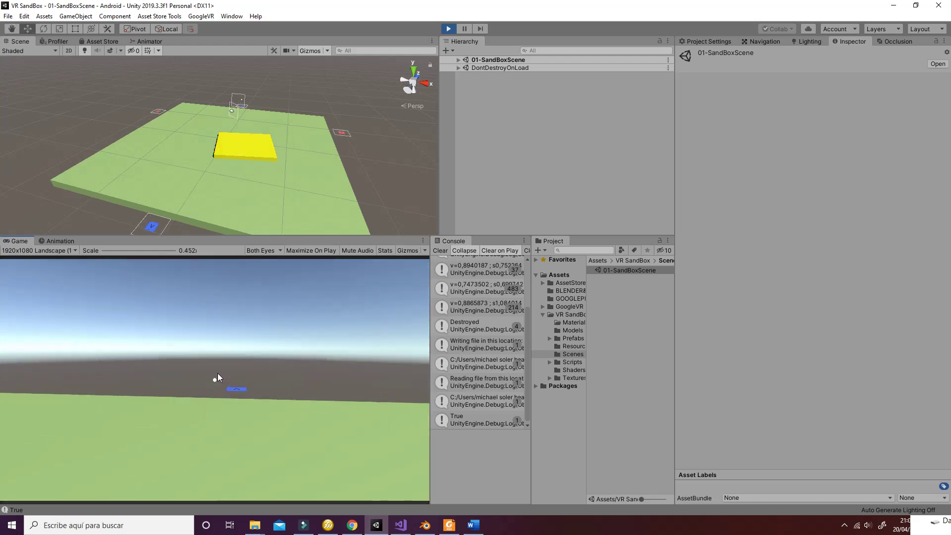
pyautogui.press('alt')
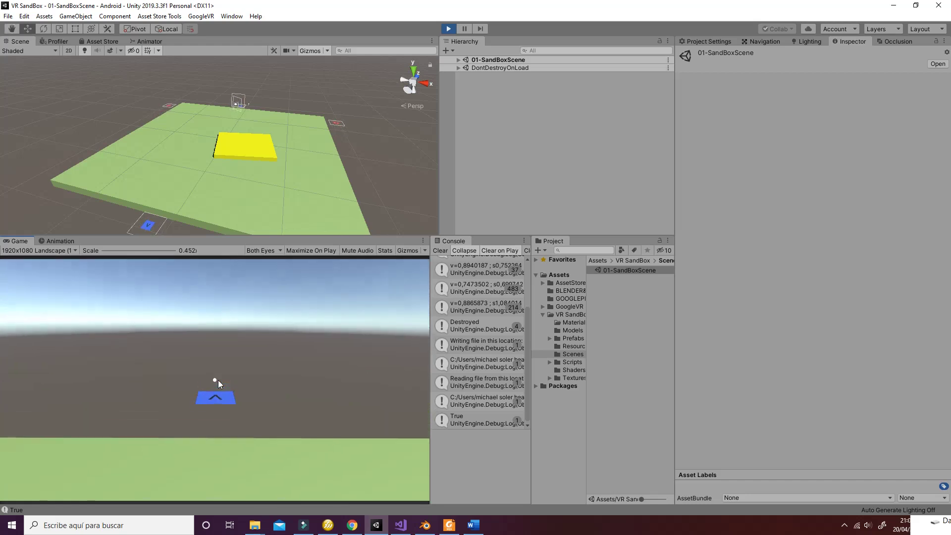
pyautogui.click(215, 385)
pyautogui.press('alt')
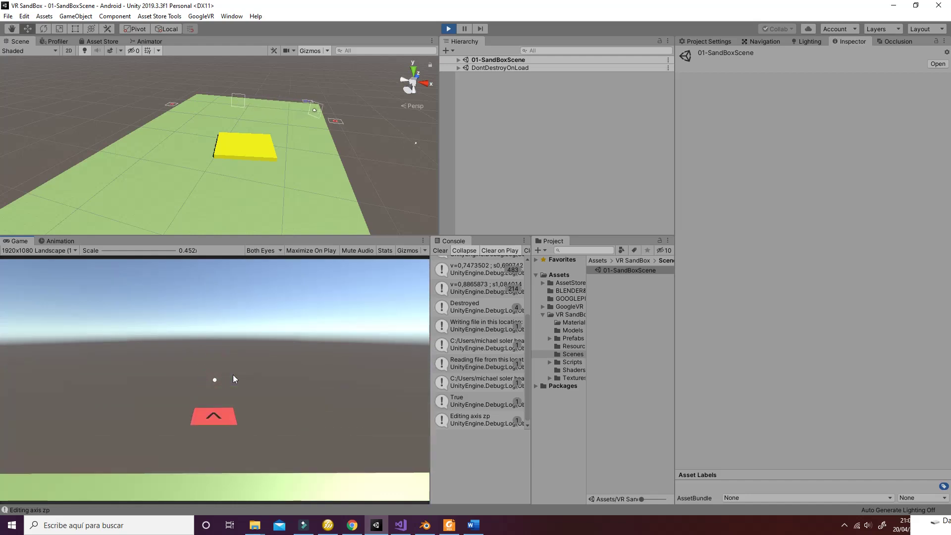
# - Widen the ground along the X axis with the red arrow handle and return to the yellow slab
pyautogui.press('alt')
pyautogui.click(215, 380)
pyautogui.press('alt')
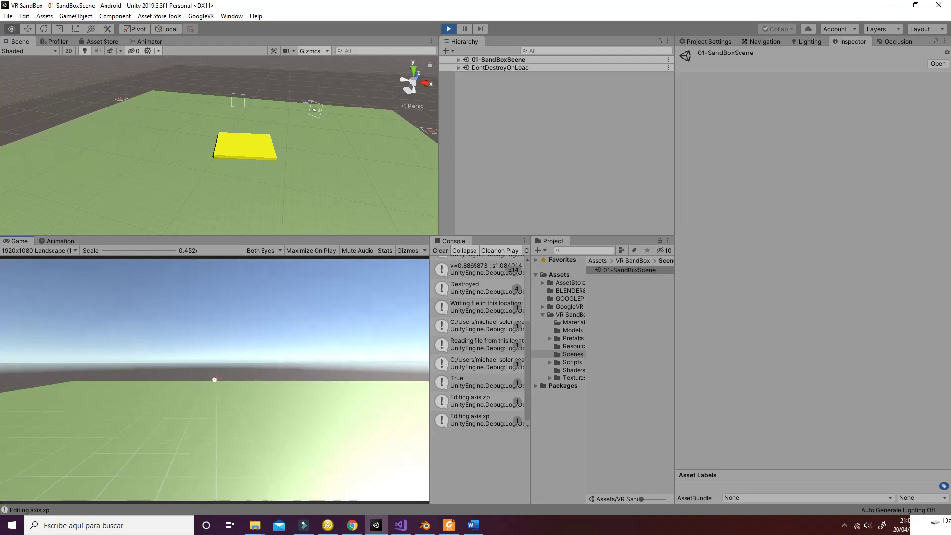
pyautogui.click(215, 382)
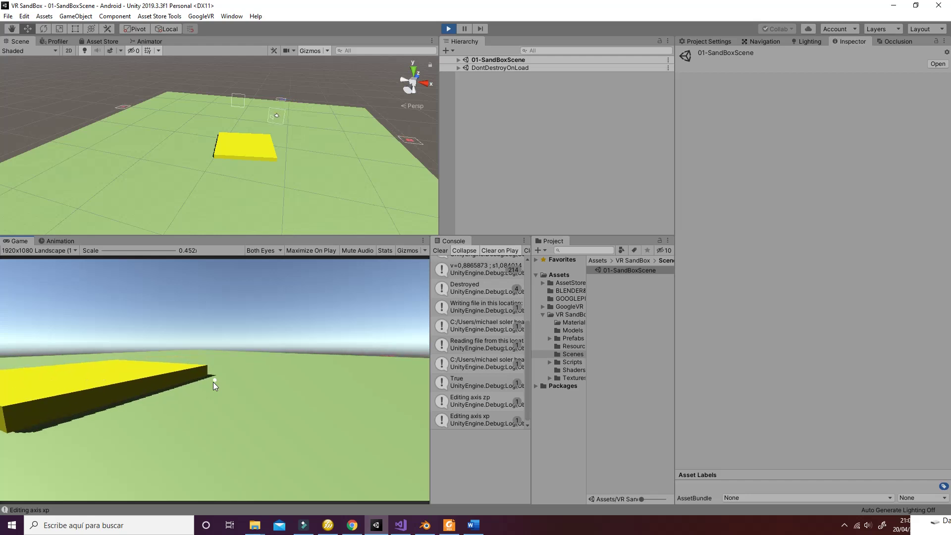
pyautogui.press('alt')
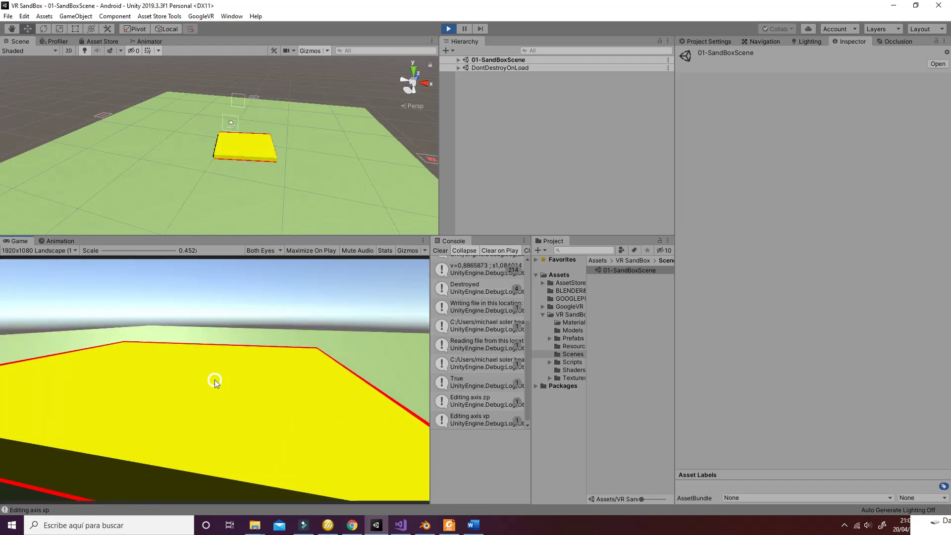